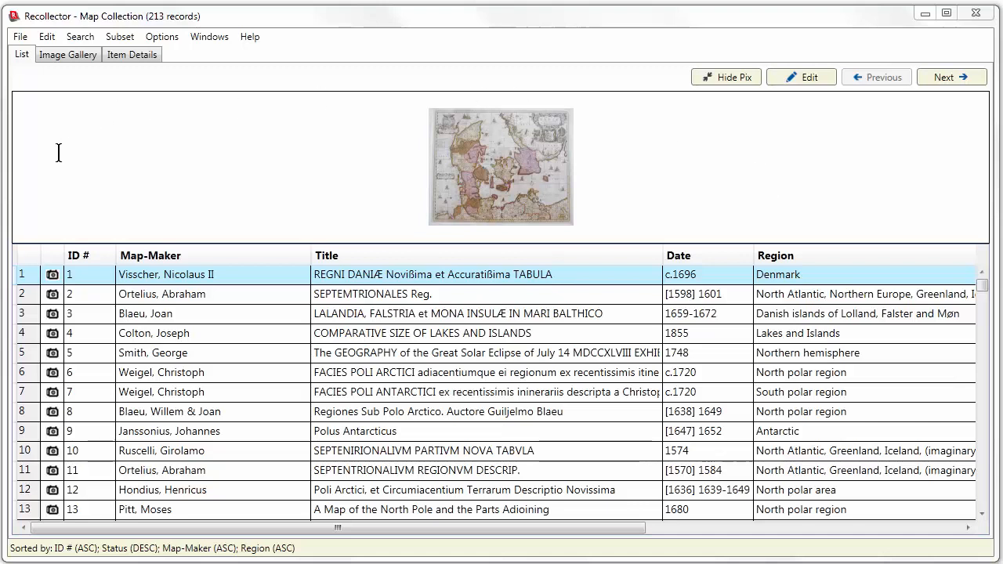
Show a temporary search subset of records whose Region field contains "iceland", and clear that search subset.
{"action": "left_click", "coordinate": [77, 38]}
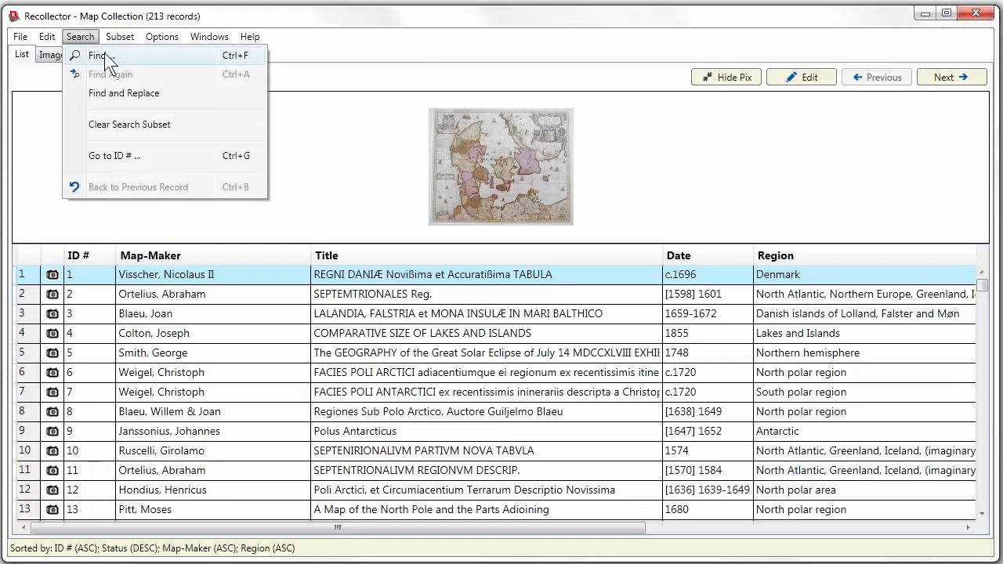
{"action": "left_click", "coordinate": [104, 54]}
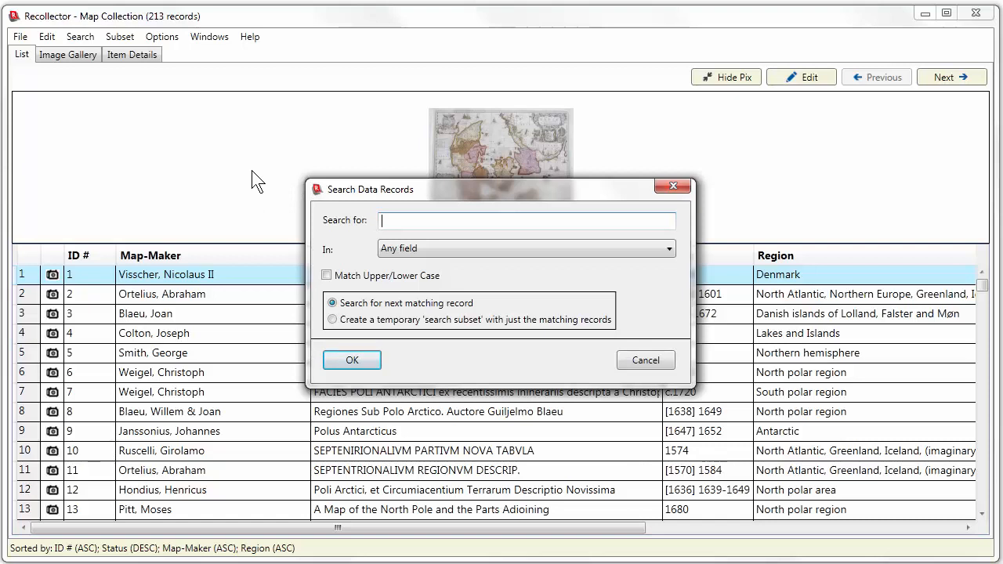
{"action": "type", "text": "iceland"}
{"action": "left_click", "coordinate": [435, 247]}
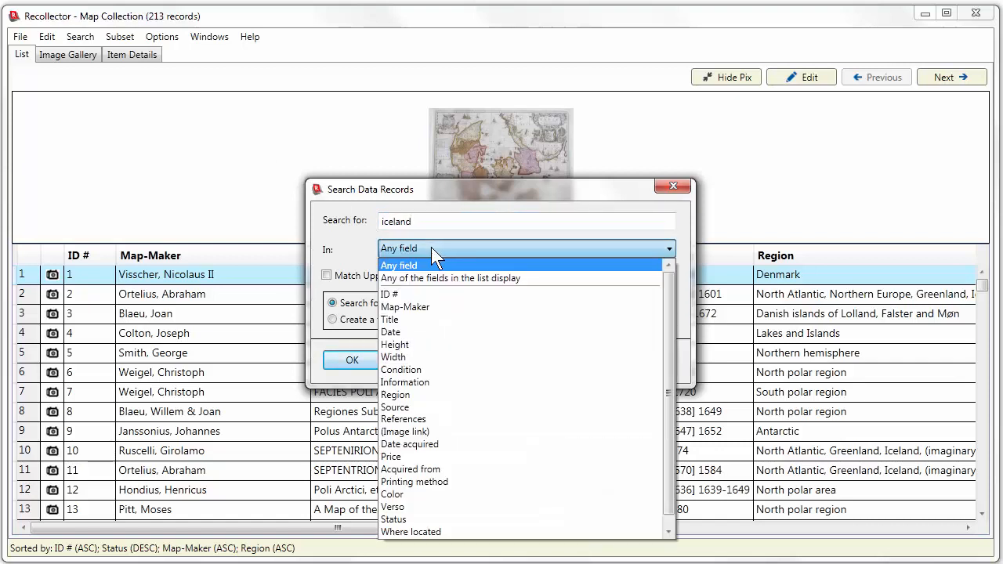
{"action": "left_click", "coordinate": [401, 394]}
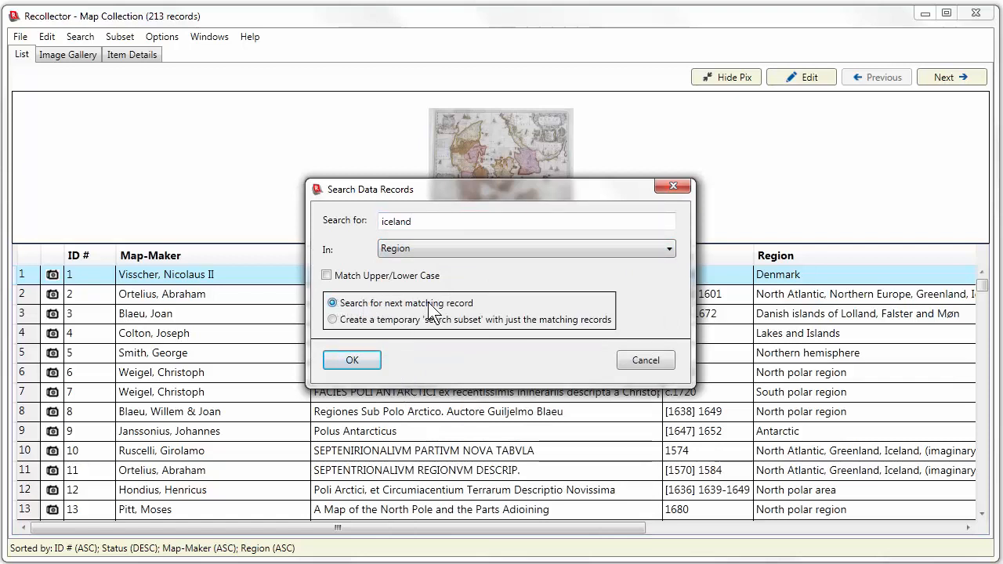
{"action": "left_click", "coordinate": [332, 319]}
{"action": "left_click", "coordinate": [358, 360]}
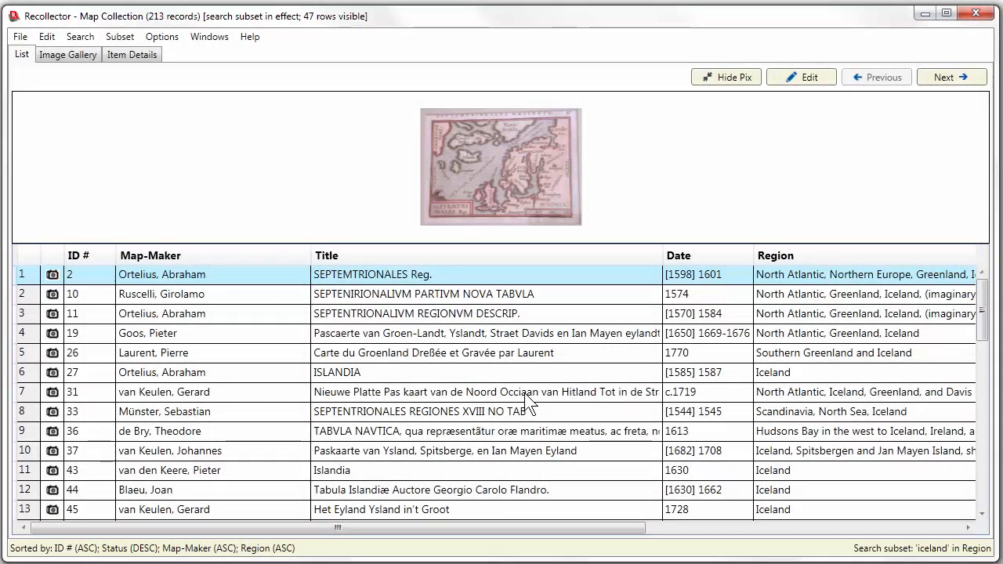
{"action": "left_click", "coordinate": [80, 38]}
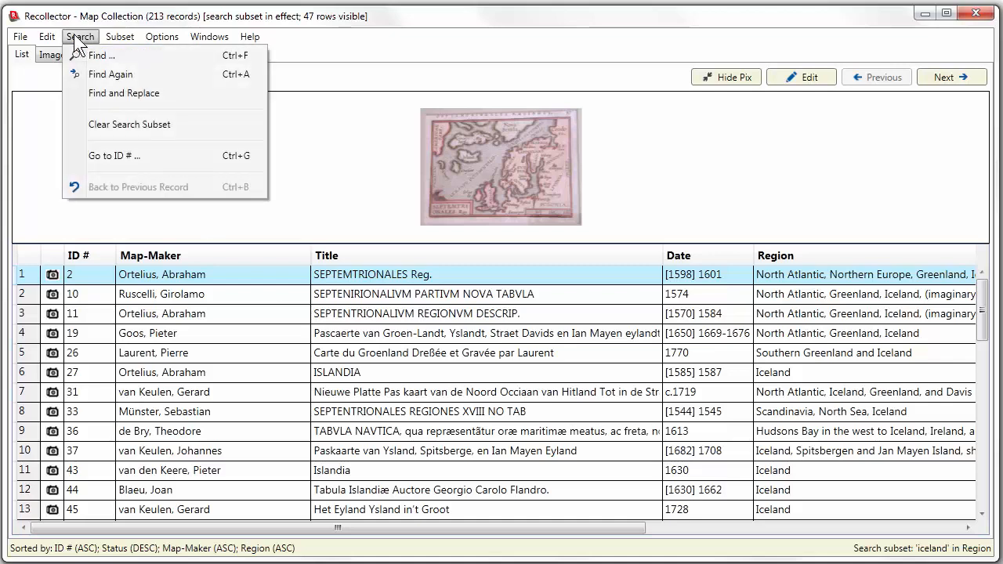
{"action": "left_click", "coordinate": [116, 127]}
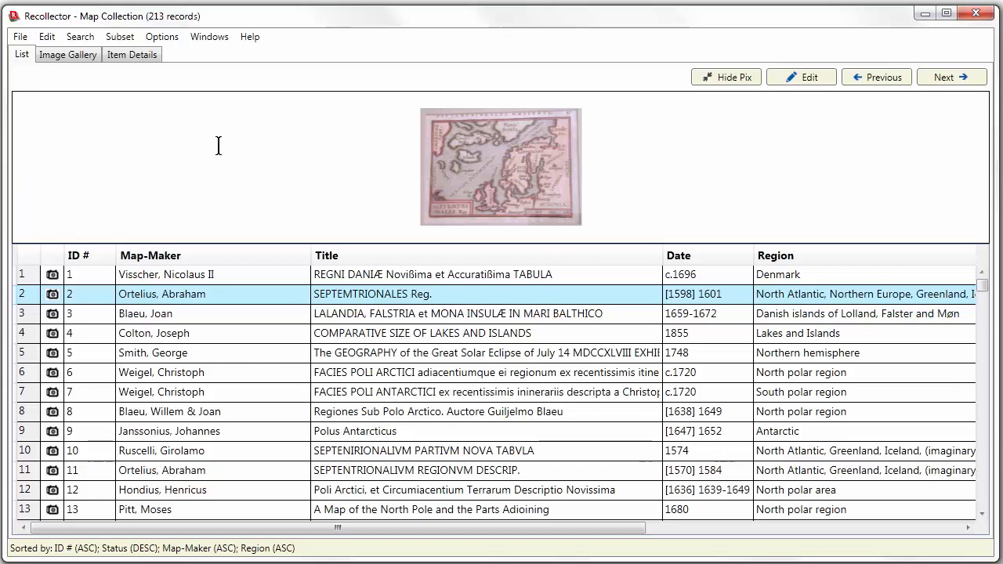
Start a new subset definition named "Iceland maps".
{"action": "left_click", "coordinate": [121, 40]}
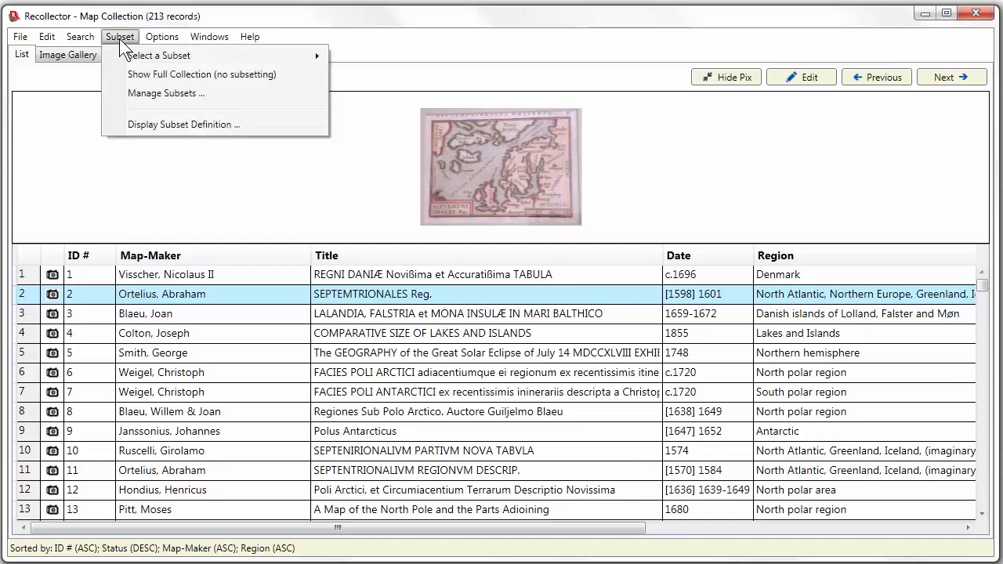
{"action": "left_click", "coordinate": [154, 94]}
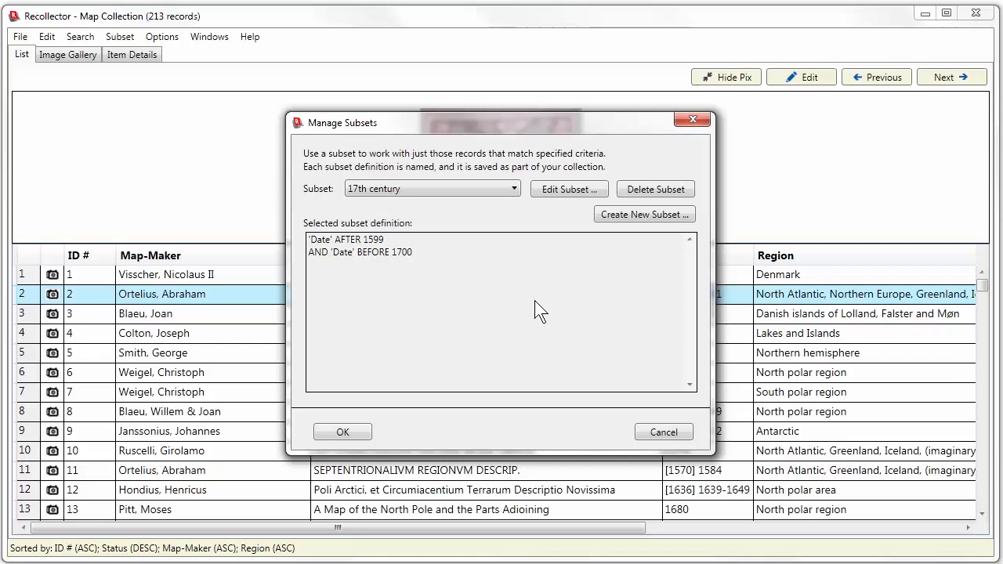
{"action": "left_click", "coordinate": [639, 214]}
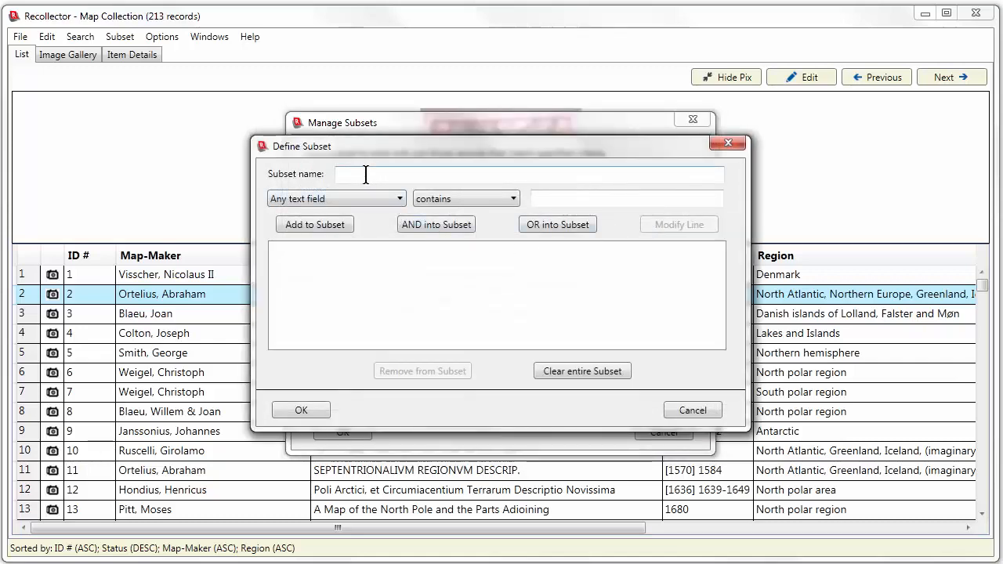
{"action": "type", "text": "Iceland maps"}
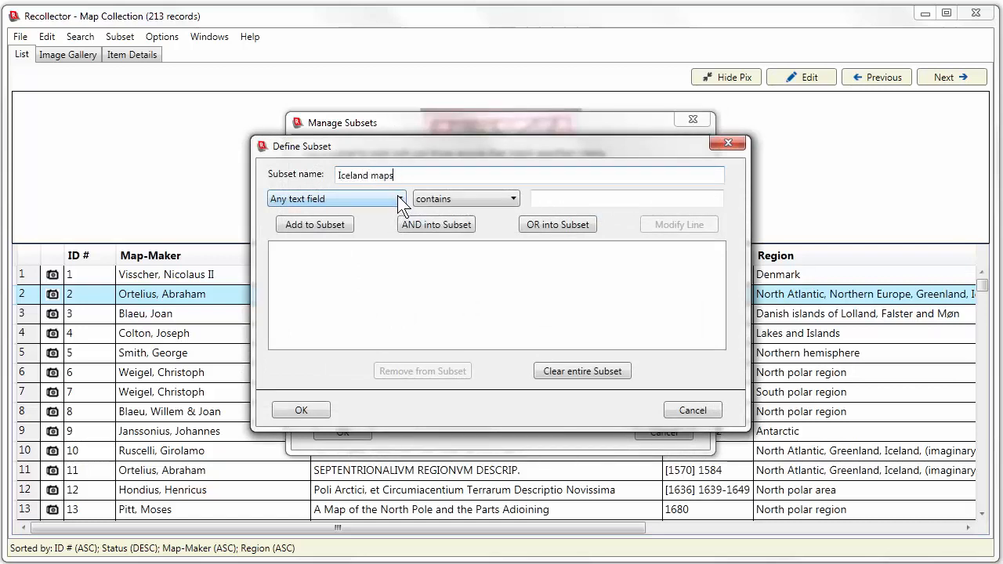
Add the condition Region contains "iceland" to the subset definition.
{"action": "left_click", "coordinate": [399, 199]}
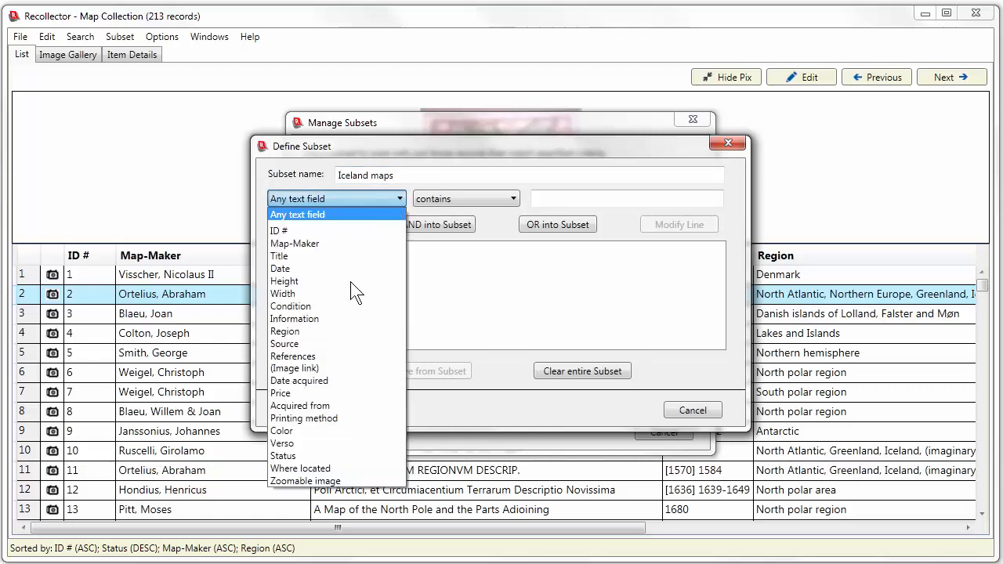
{"action": "left_click", "coordinate": [323, 332]}
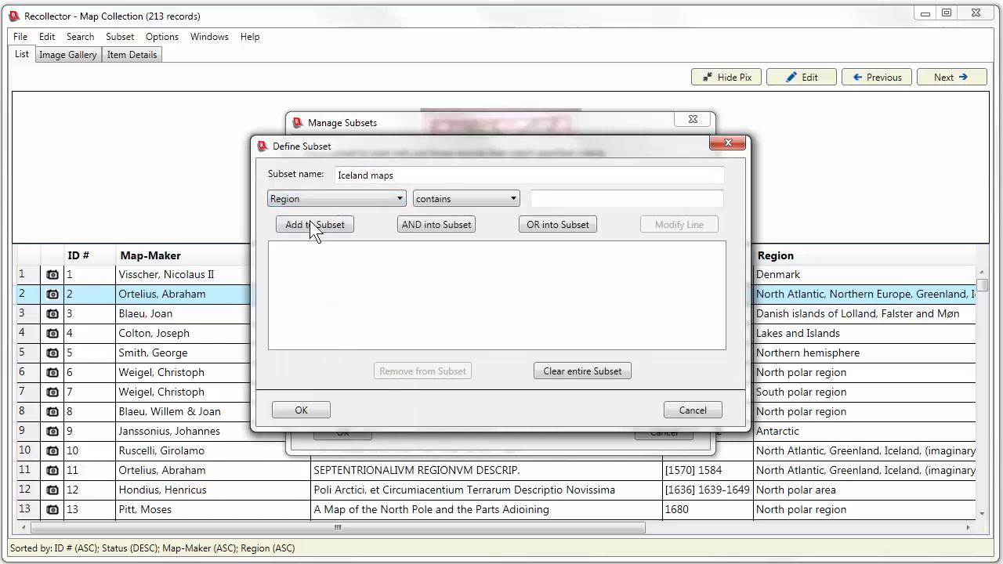
{"action": "left_click", "coordinate": [552, 199]}
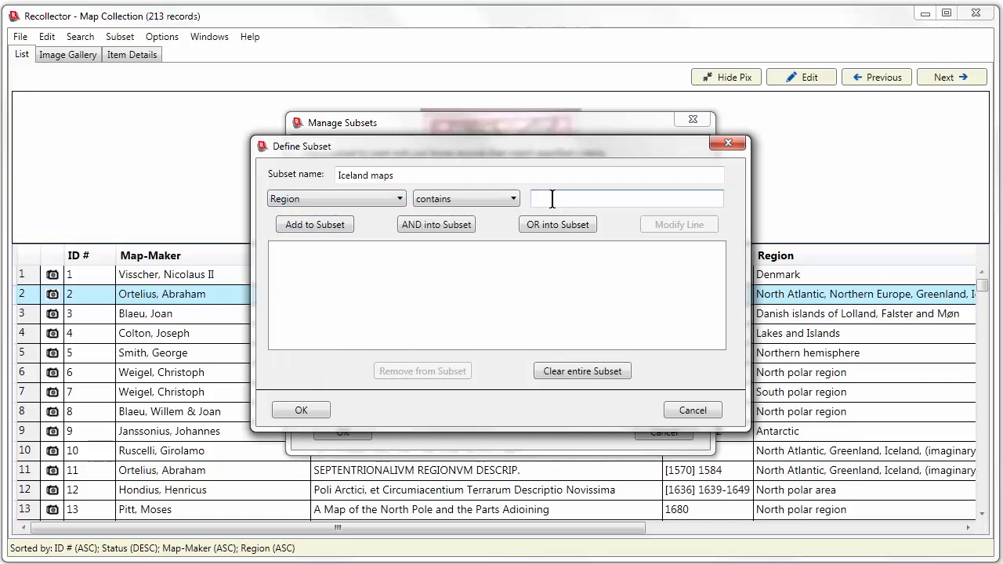
{"action": "type", "text": "iceland"}
{"action": "left_click", "coordinate": [329, 223]}
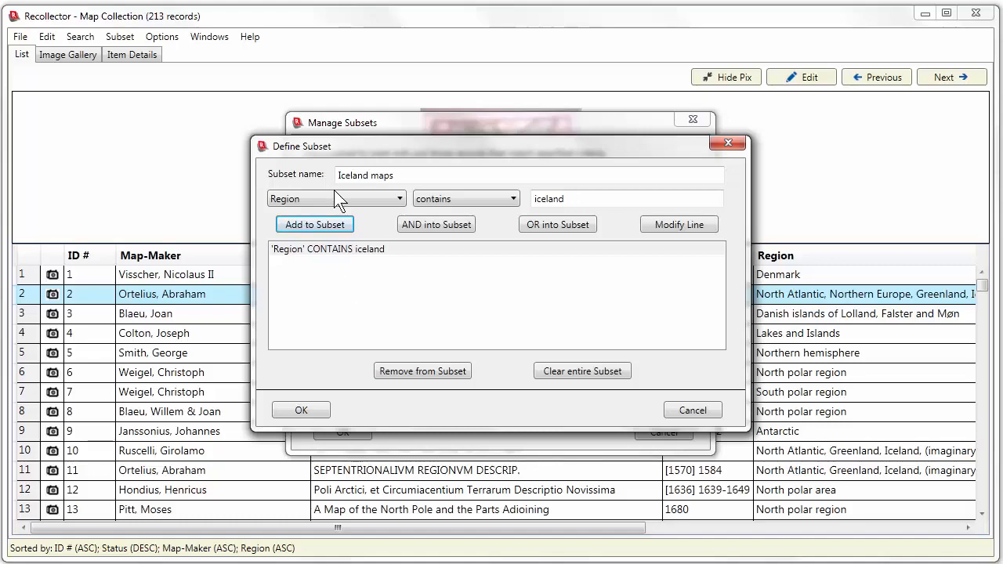
Check the available comparison operators, keep "contains", and save the Iceland maps subset.
{"action": "left_click", "coordinate": [511, 198]}
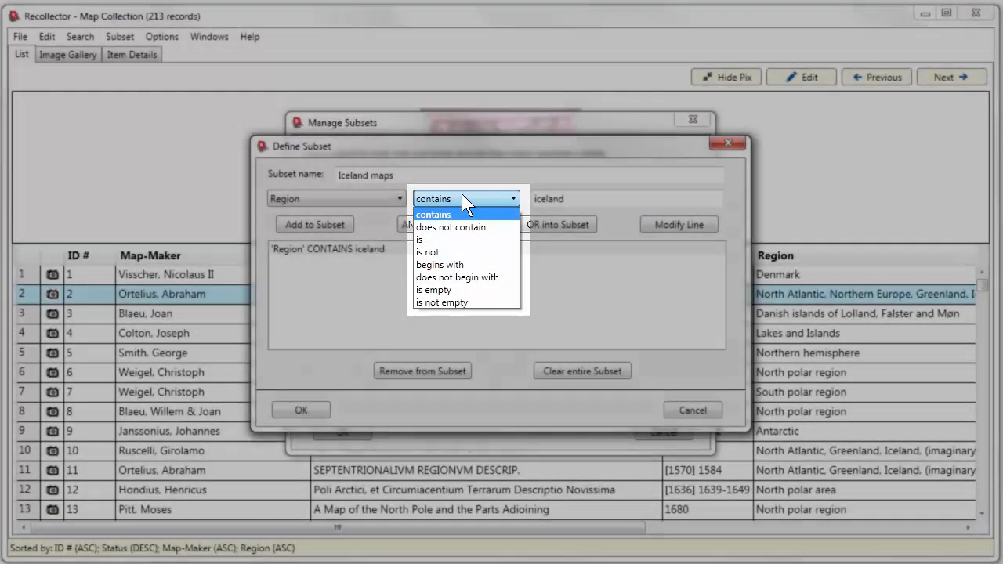
{"action": "left_click", "coordinate": [462, 194]}
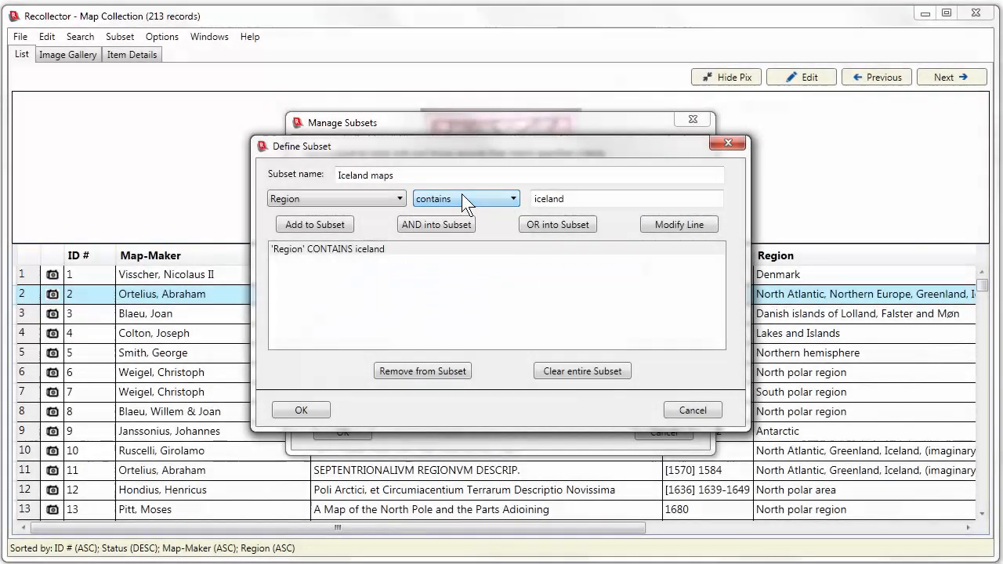
{"action": "left_click", "coordinate": [300, 405]}
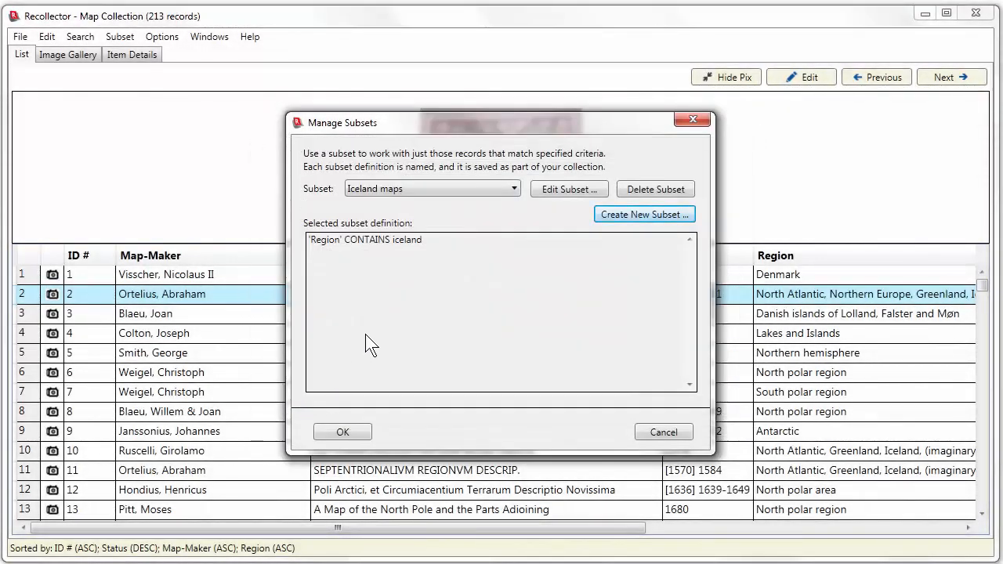
{"action": "left_click", "coordinate": [343, 433]}
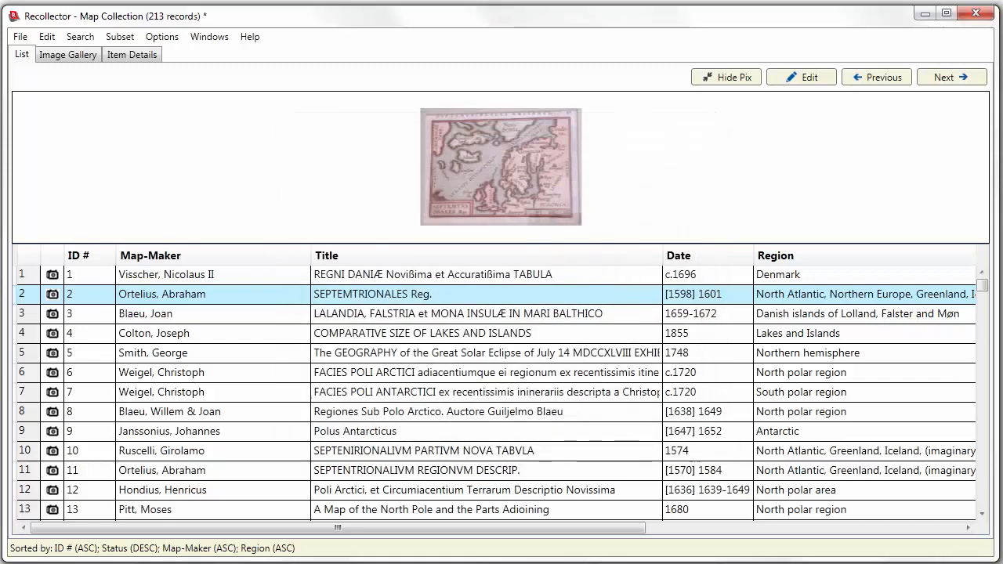
Apply the saved Iceland maps subset to the map collection.
{"action": "left_click", "coordinate": [121, 39]}
{"action": "mouse_move", "coordinate": [120, 55]}
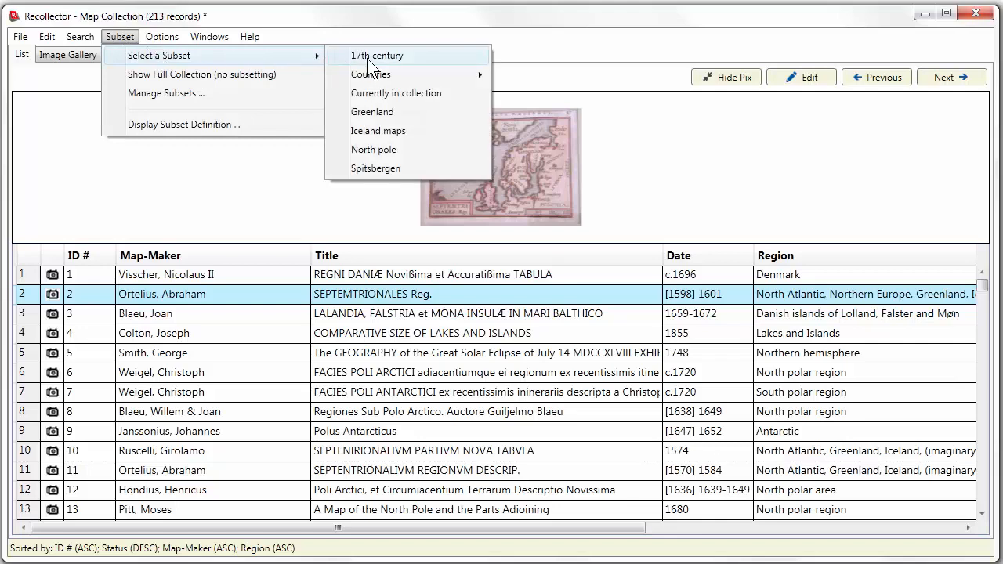
{"action": "left_click", "coordinate": [374, 130]}
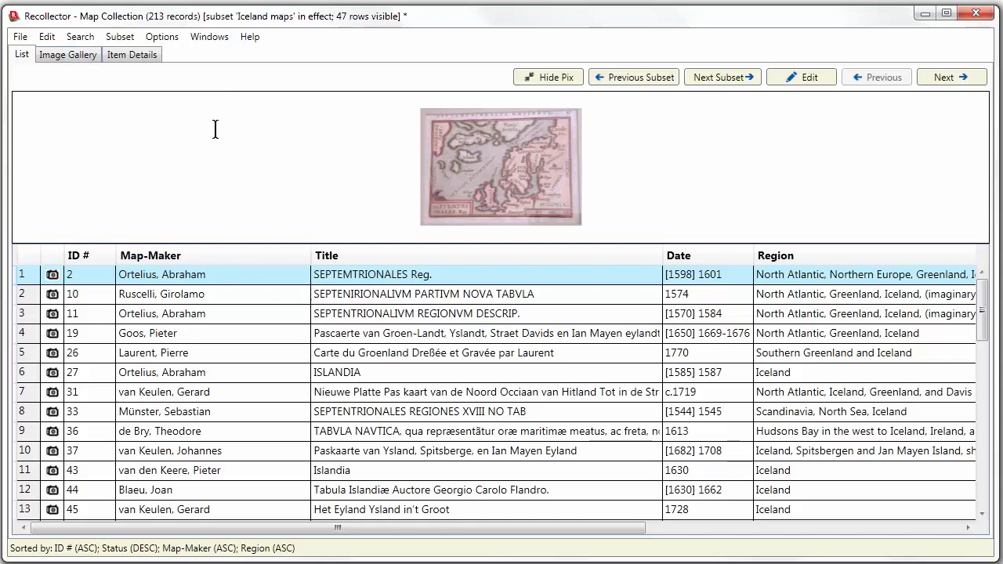
Look through the subset as an image gallery and as item details, and return to the record list.
{"action": "left_click", "coordinate": [67, 54]}
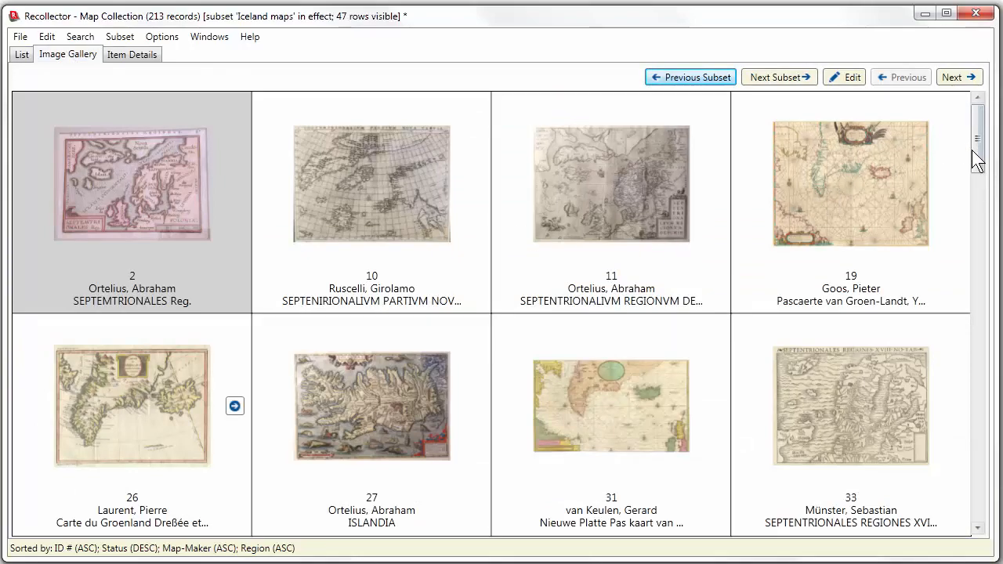
{"action": "left_click_drag", "start_coordinate": [972, 159], "coordinate": [958, 134]}
{"action": "left_click", "coordinate": [139, 57]}
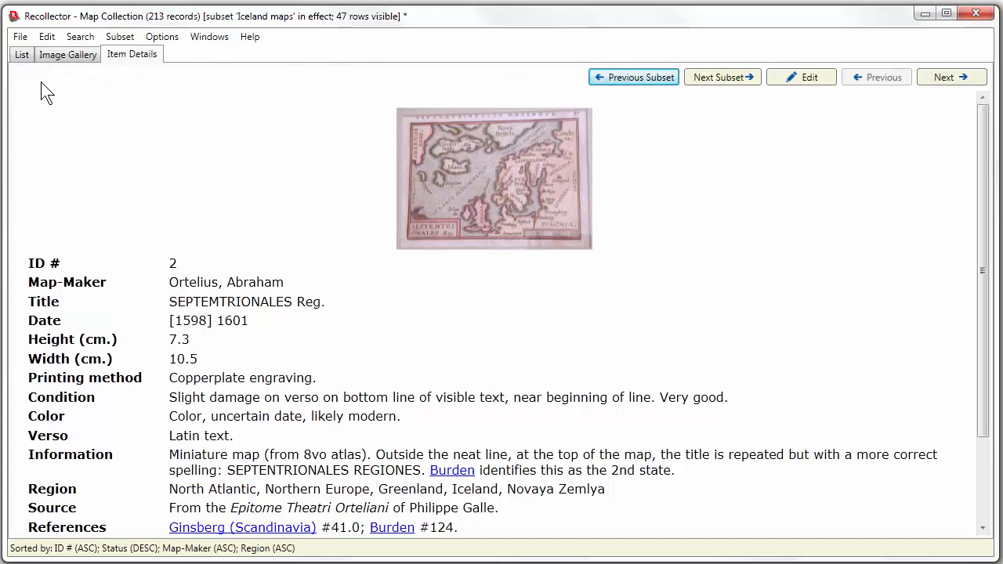
{"action": "left_click", "coordinate": [23, 57]}
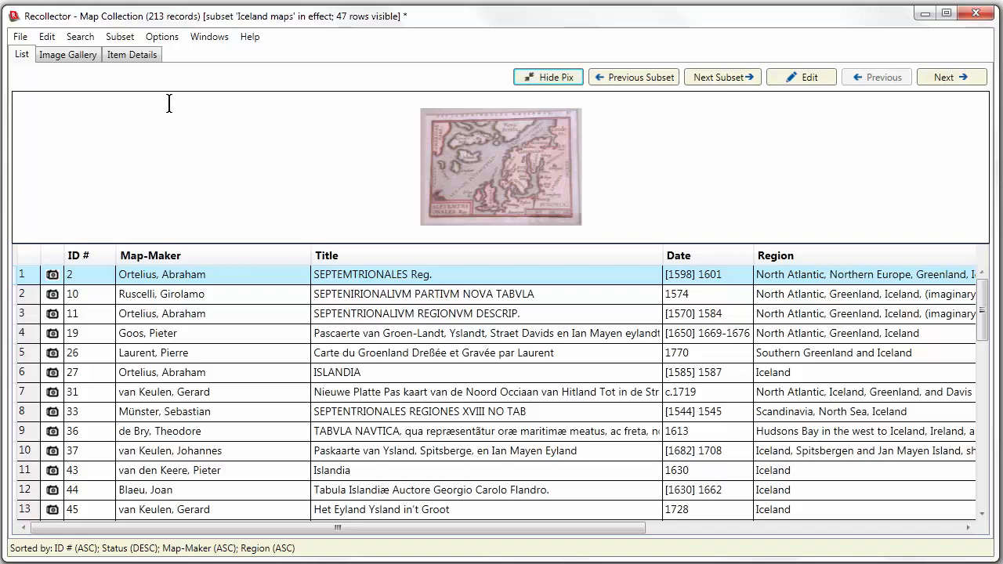
Start another subset definition named "Acquired in 2007 or 2008".
{"action": "left_click", "coordinate": [121, 37]}
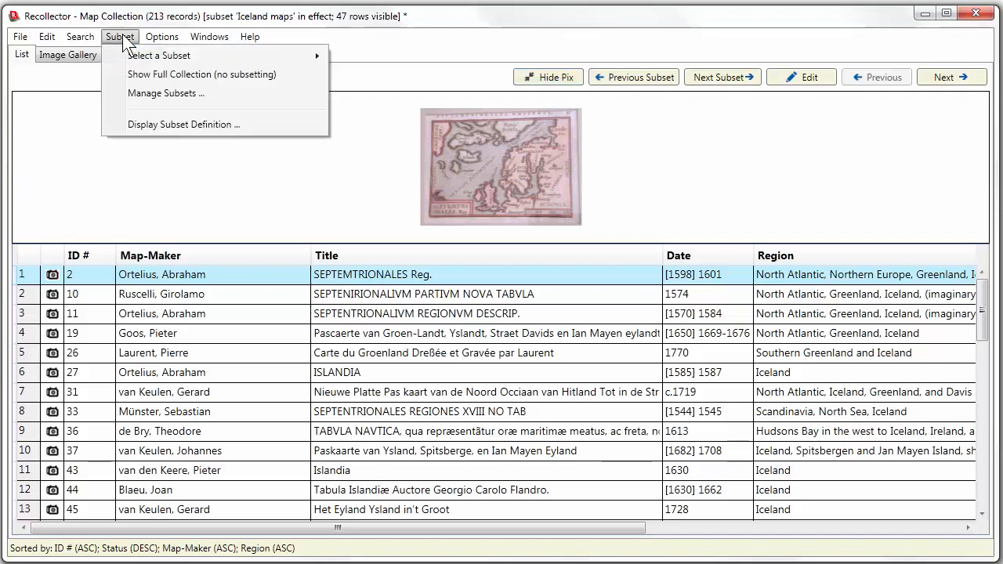
{"action": "left_click", "coordinate": [161, 94]}
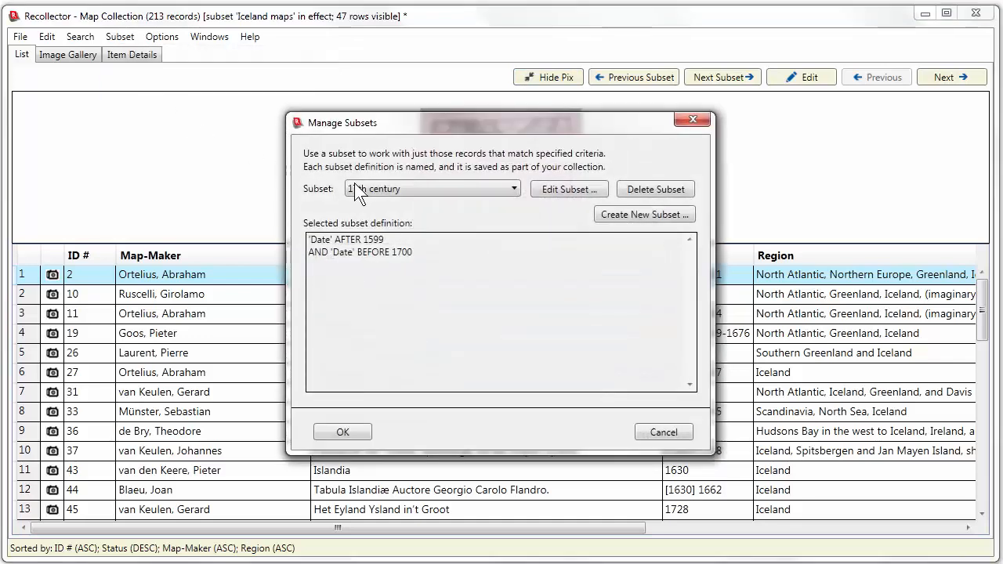
{"action": "left_click", "coordinate": [613, 216]}
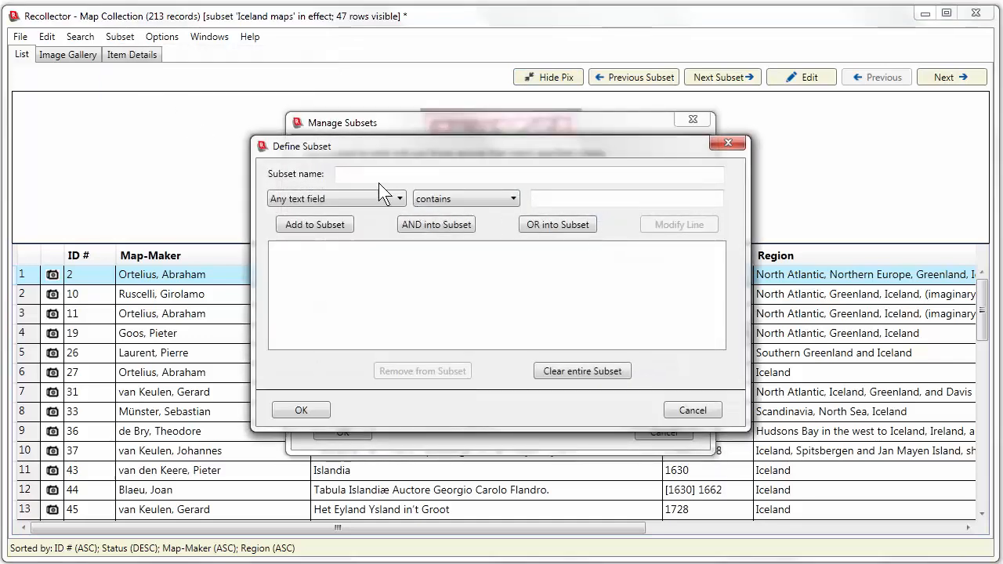
{"action": "left_click", "coordinate": [357, 174]}
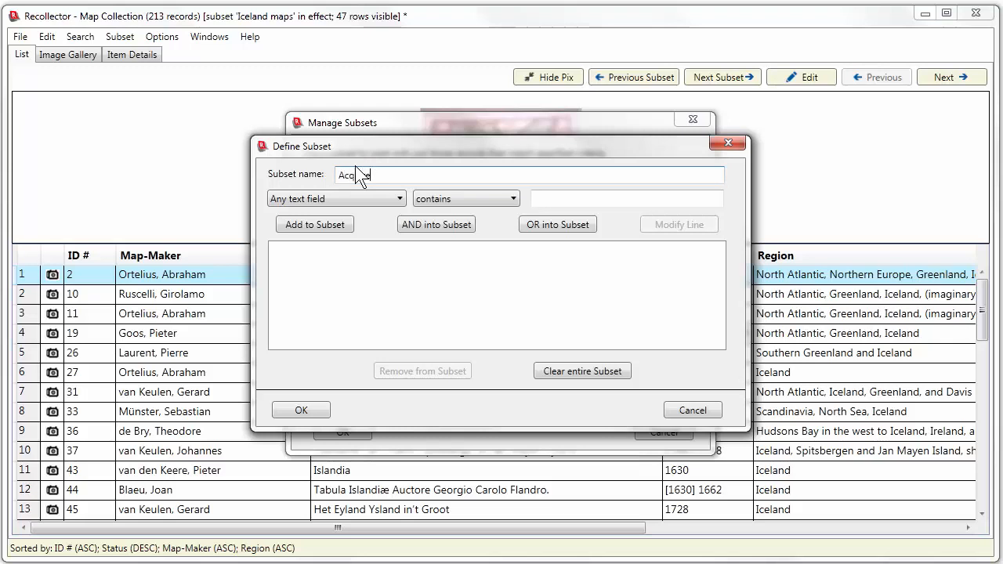
{"action": "type", "text": "Acquired in 2007 or 2008"}
Add the condition Date acquired in 2007 to the subset definition.
{"action": "left_click", "coordinate": [367, 197]}
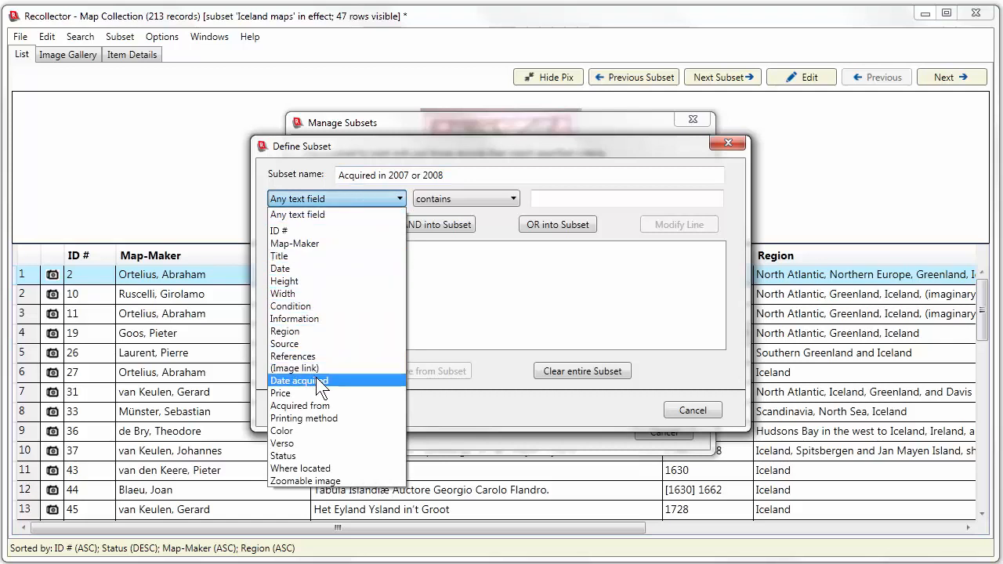
{"action": "left_click", "coordinate": [317, 381]}
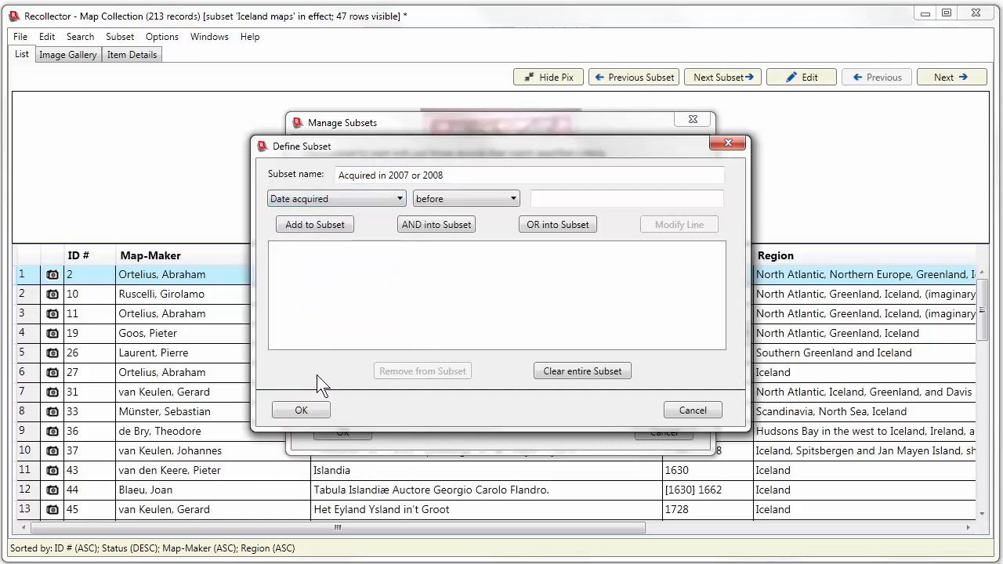
{"action": "left_click", "coordinate": [514, 197]}
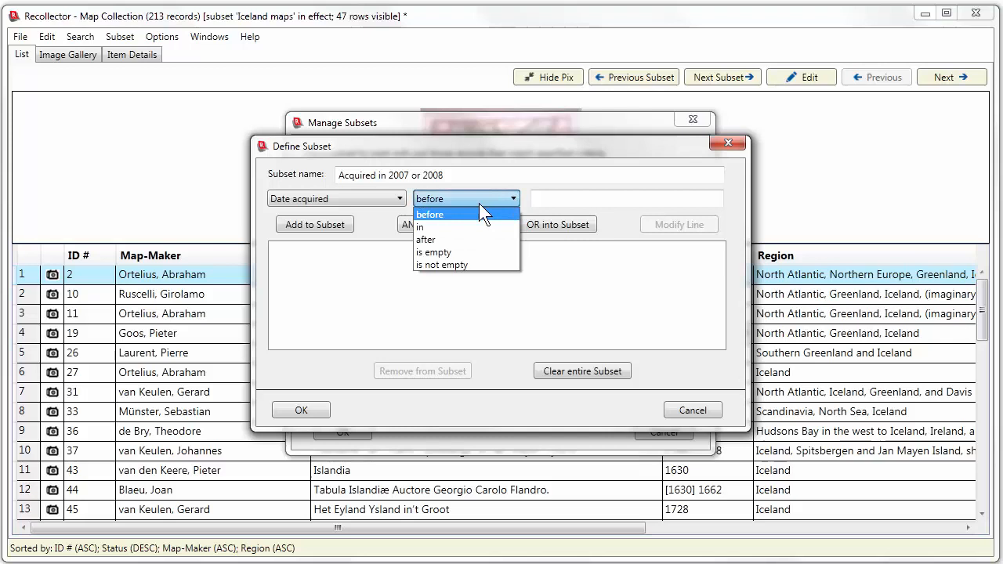
{"action": "left_click", "coordinate": [432, 228]}
{"action": "left_click", "coordinate": [551, 197]}
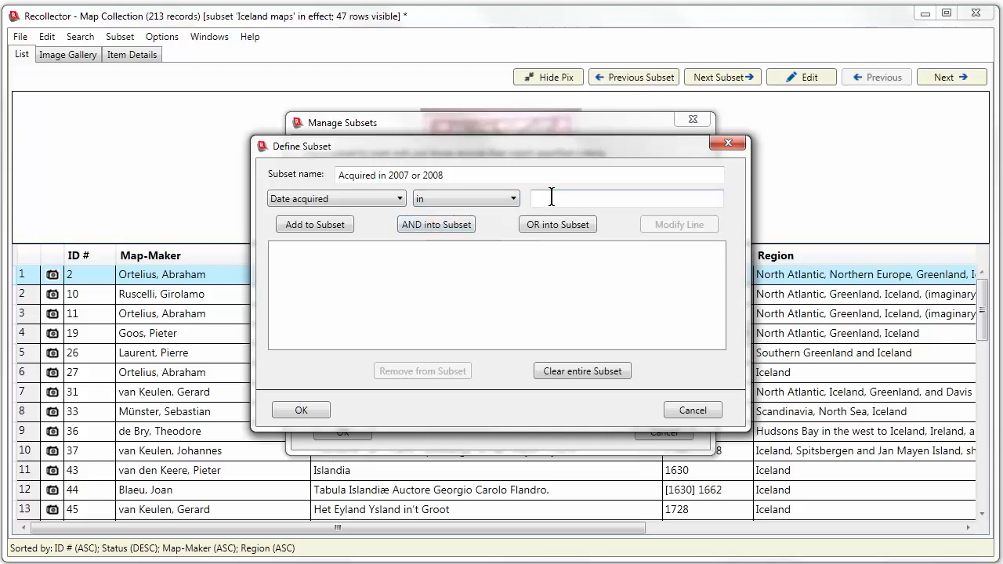
{"action": "type", "text": "2007"}
{"action": "left_click", "coordinate": [302, 222]}
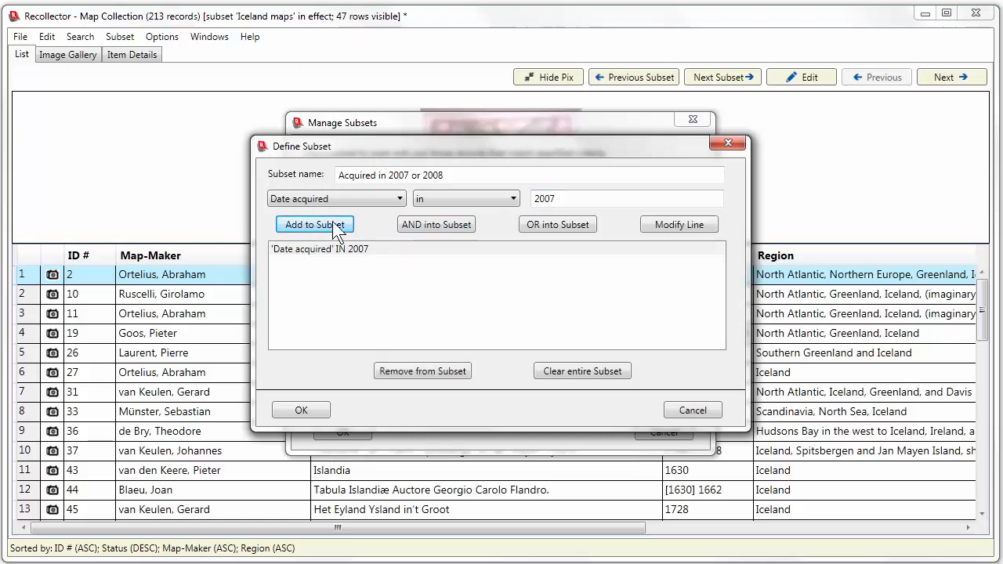
Add an OR condition for Date acquired in 2008 to the subset definition.
{"action": "left_click", "coordinate": [581, 197]}
{"action": "key", "text": "BackSpace"}
{"action": "type", "text": "8"}
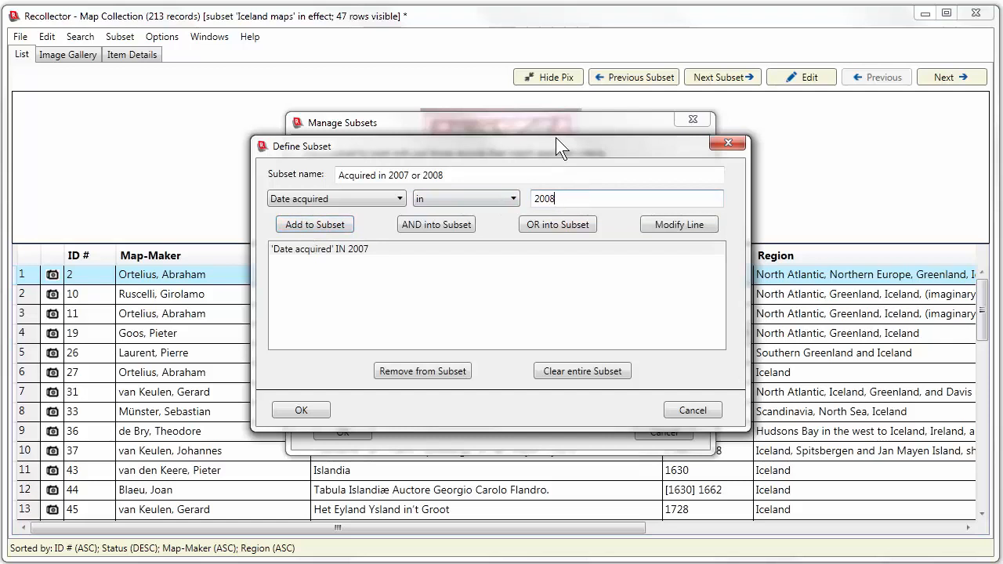
{"action": "left_click", "coordinate": [544, 226]}
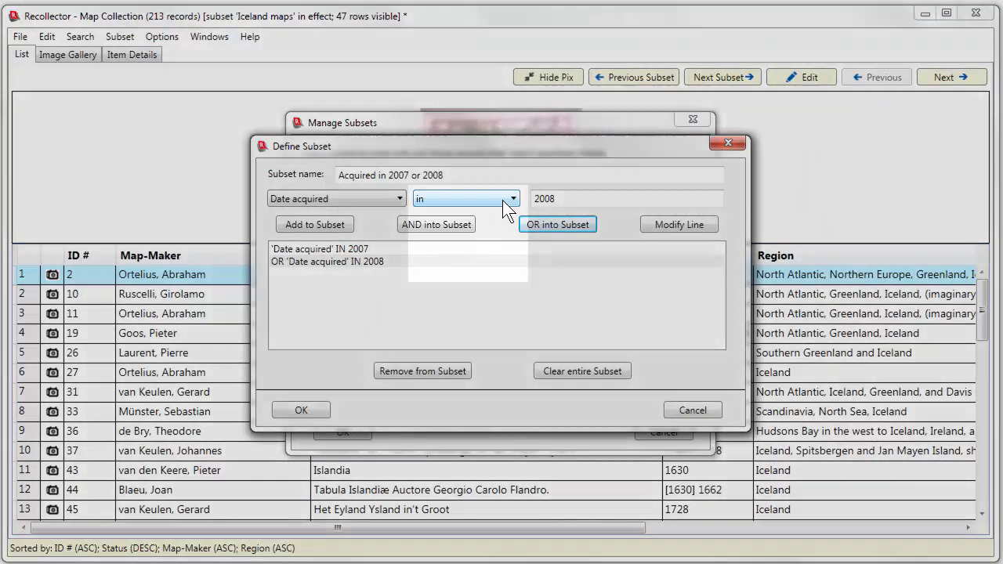
Confirm the "Acquired in 2007 or 2008" subset definition and finish managing subsets.
{"action": "left_click", "coordinate": [503, 200]}
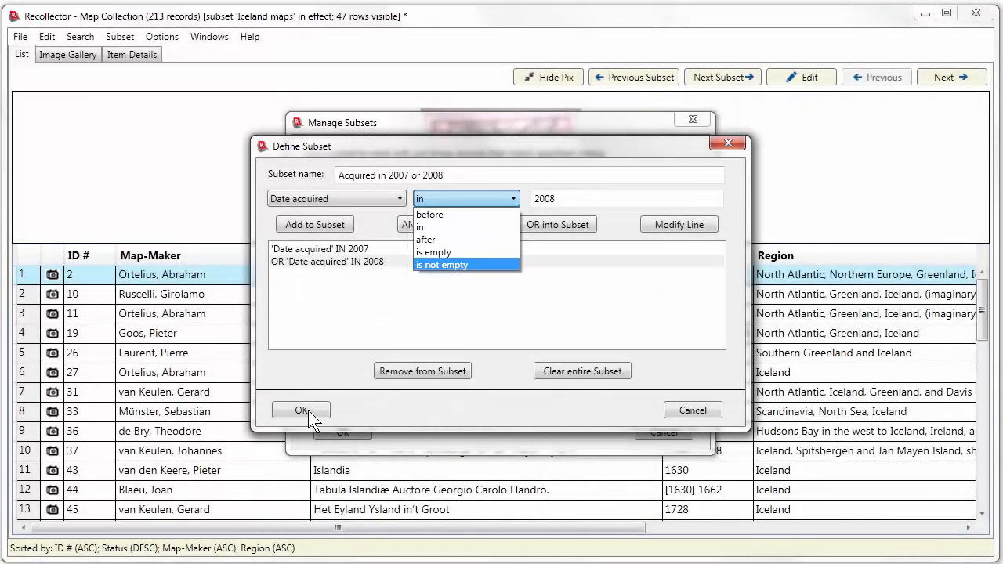
{"action": "left_click", "coordinate": [308, 409]}
{"action": "left_click", "coordinate": [308, 409]}
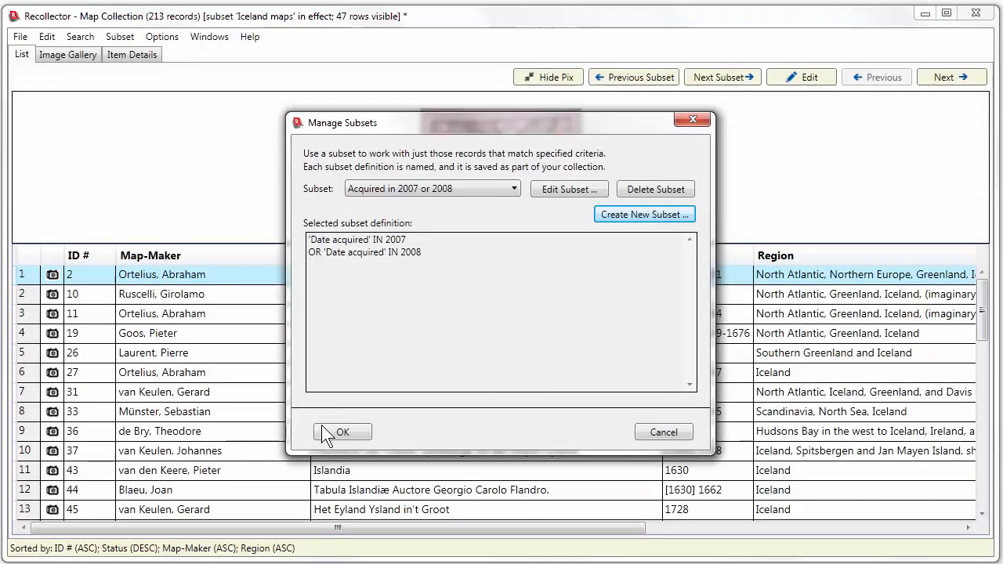
{"action": "left_click", "coordinate": [332, 431]}
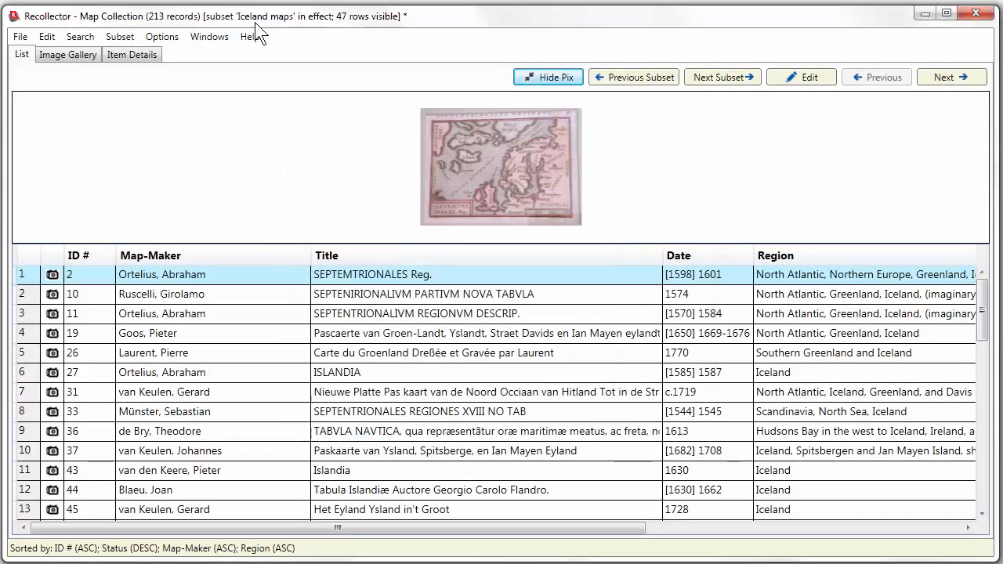
Apply the "Acquired in 2007 or 2008" subset and check the Date acquired column of its records.
{"action": "left_click", "coordinate": [117, 38]}
{"action": "mouse_move", "coordinate": [305, 56]}
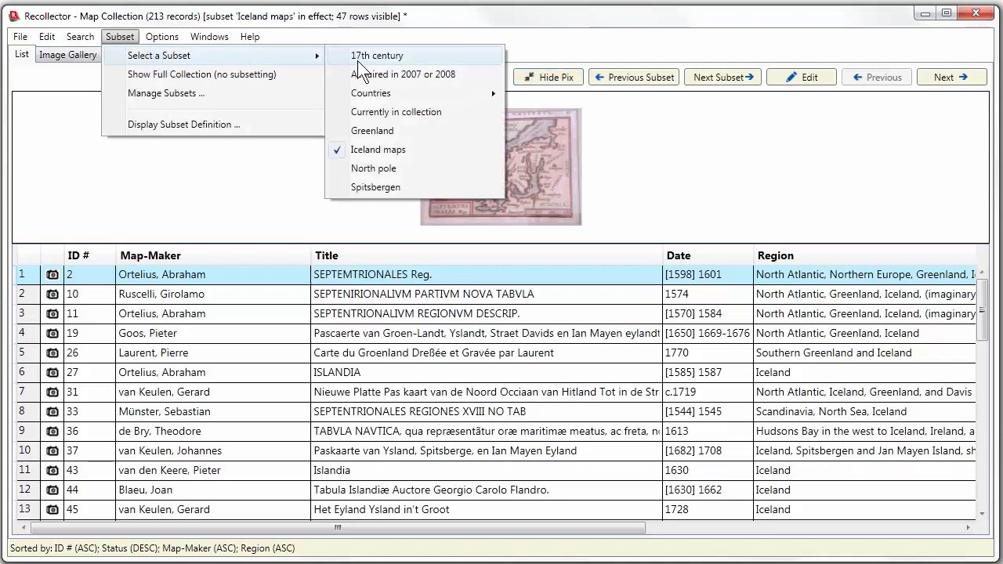
{"action": "left_click", "coordinate": [376, 72]}
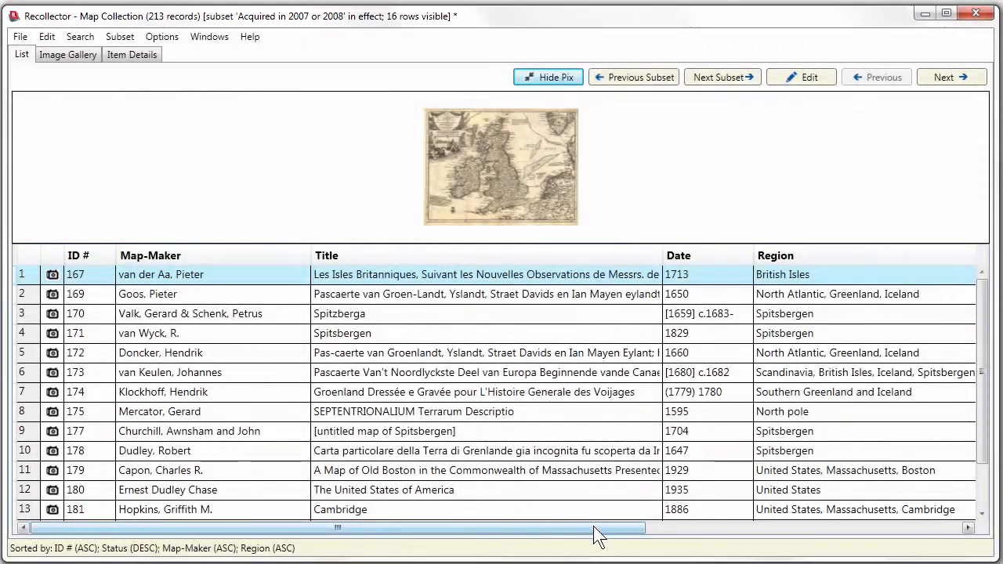
{"action": "left_click_drag", "start_coordinate": [593, 525], "coordinate": [822, 543]}
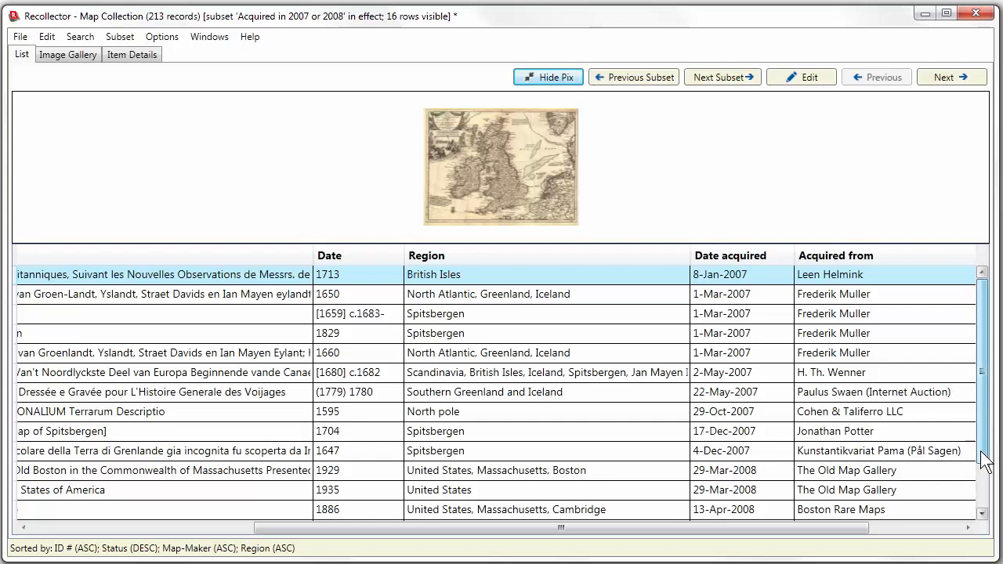
{"action": "left_click_drag", "start_coordinate": [982, 458], "coordinate": [984, 430]}
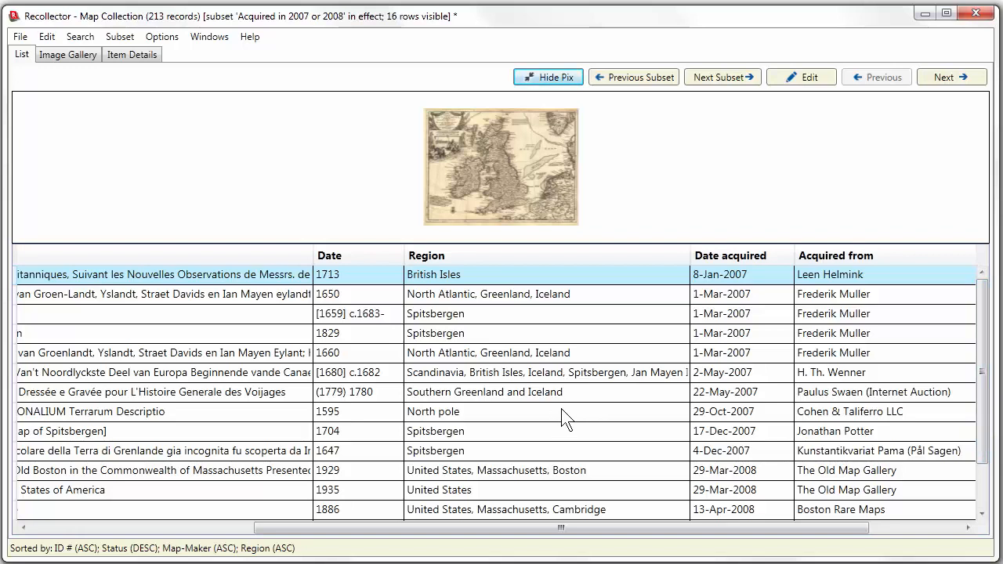
Save the collection, and create a temporary search subset of the current records with "iceland" in Region.
{"action": "key", "text": "ctrl+s"}
{"action": "left_click", "coordinate": [73, 39]}
{"action": "left_click", "coordinate": [103, 60]}
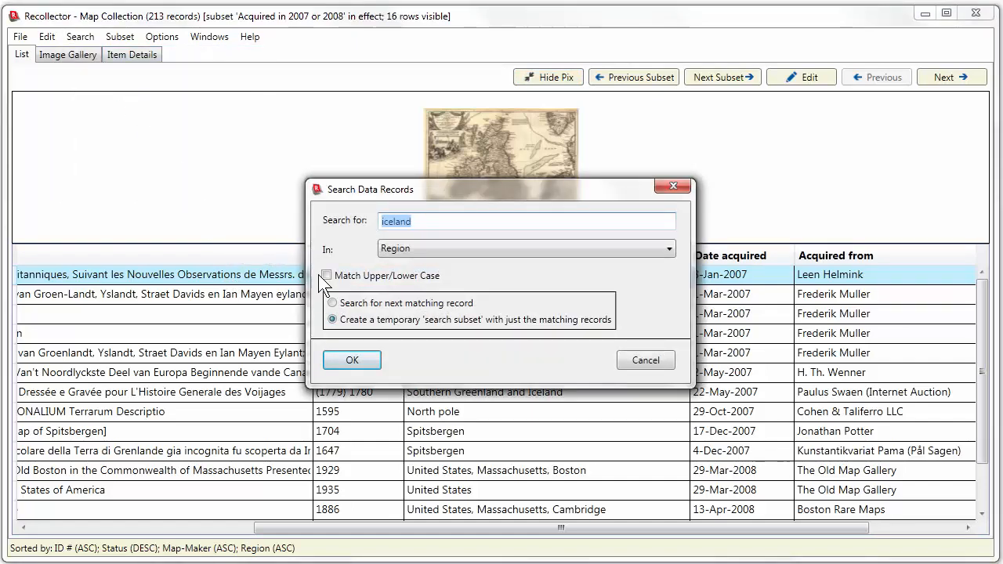
{"action": "left_click", "coordinate": [357, 361]}
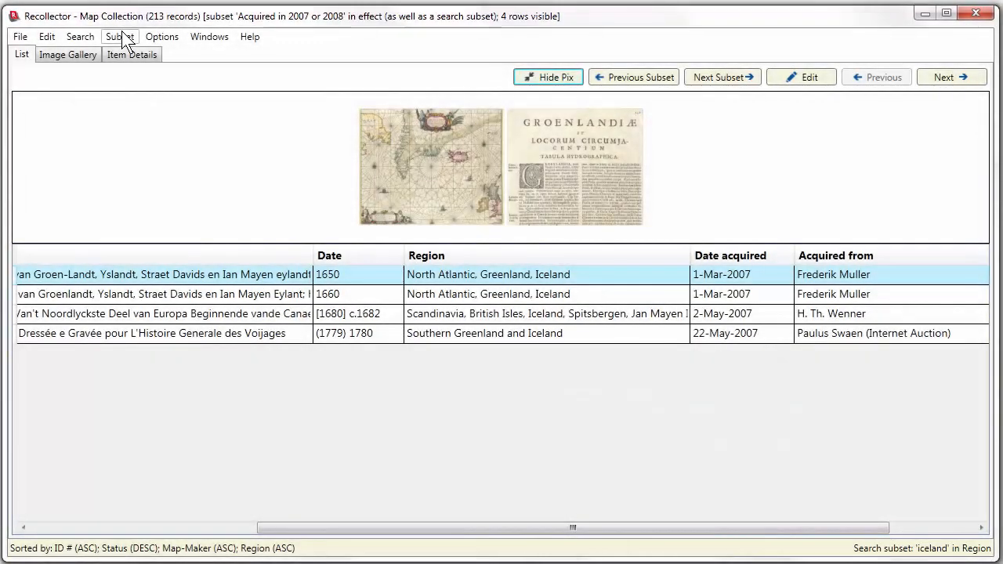
Show the full collection without subsetting, and start a new subset definition named "Query for region".
{"action": "left_click", "coordinate": [123, 40]}
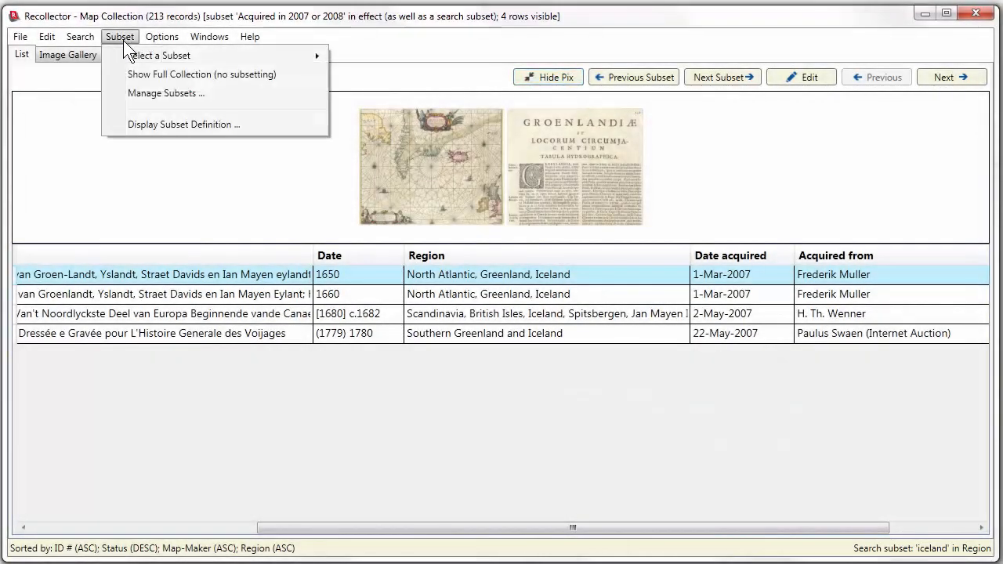
{"action": "left_click", "coordinate": [149, 74]}
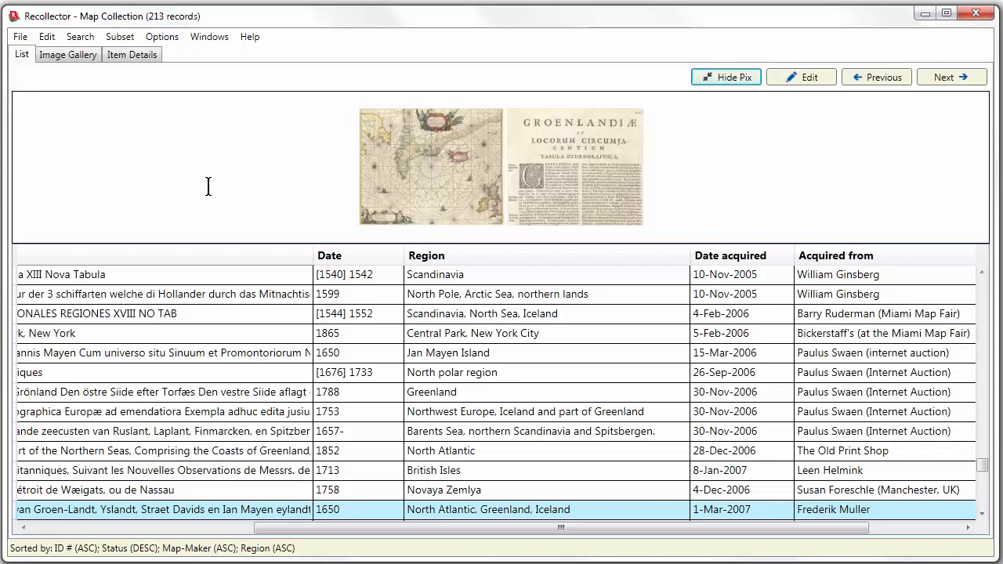
{"action": "left_click", "coordinate": [119, 37]}
{"action": "left_click", "coordinate": [147, 98]}
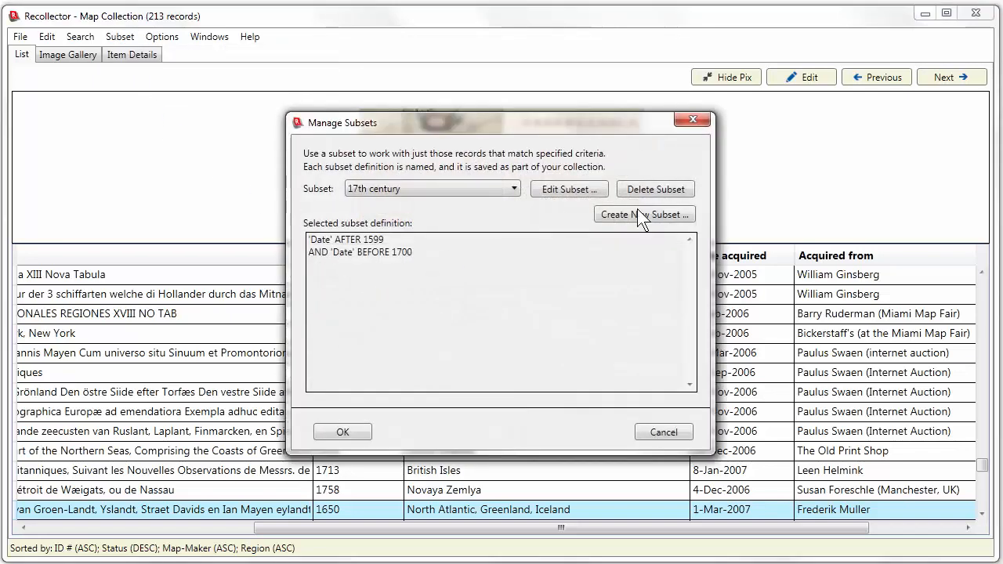
{"action": "left_click", "coordinate": [639, 209]}
{"action": "left_click", "coordinate": [373, 175]}
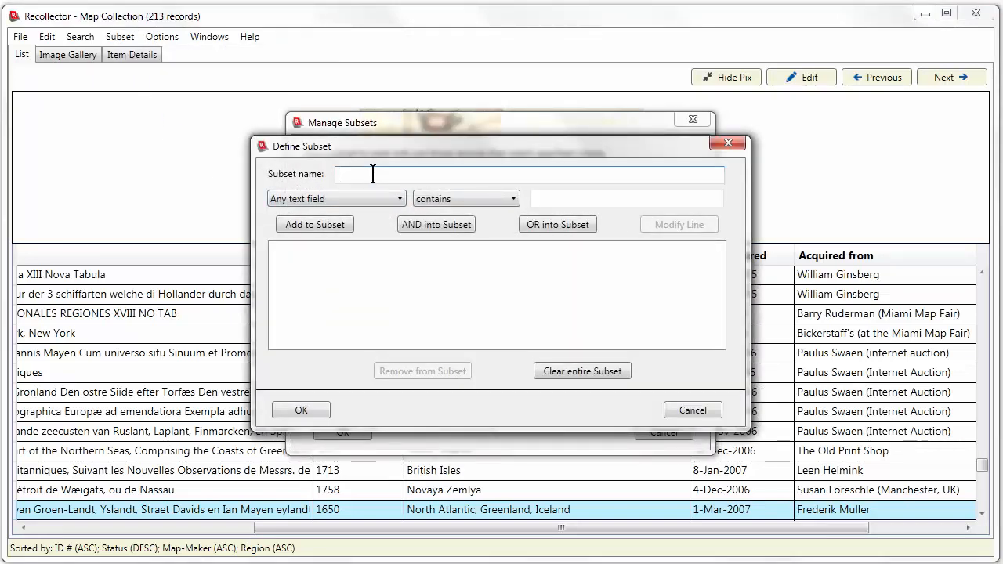
{"action": "type", "text": "Query for region"}
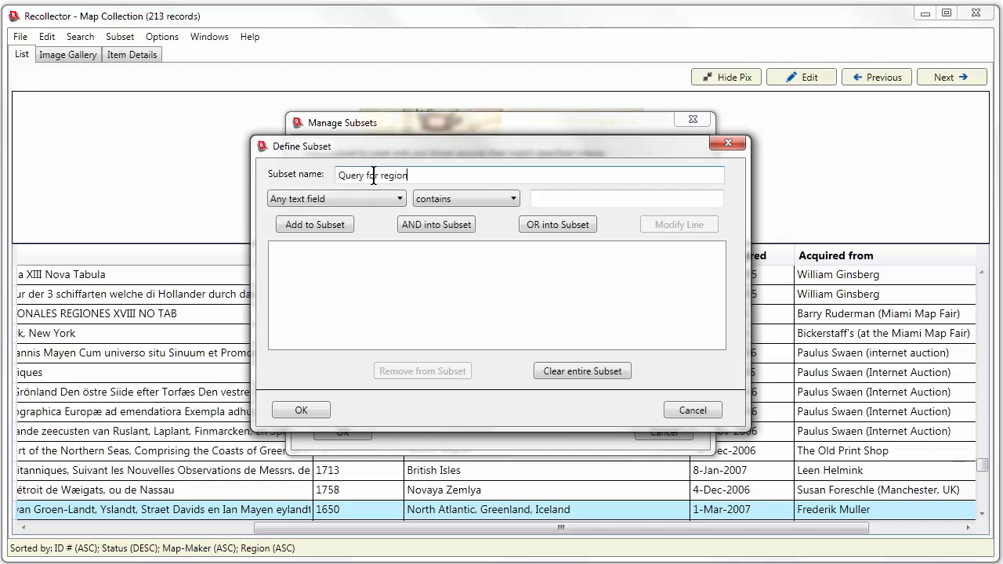
Add the fill-in condition Region contains "?" to the subset definition and save the subset.
{"action": "left_click", "coordinate": [339, 199]}
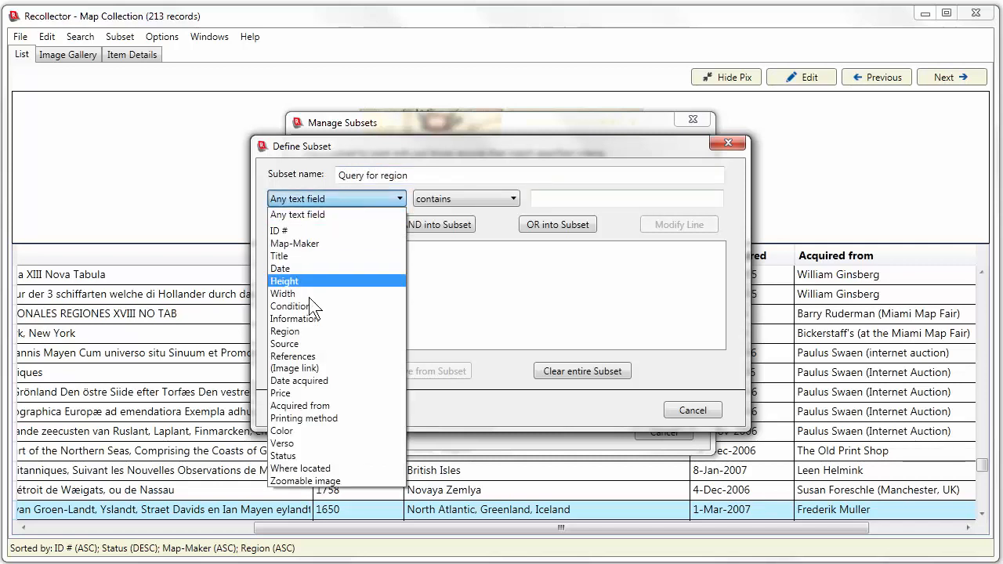
{"action": "left_click", "coordinate": [306, 331]}
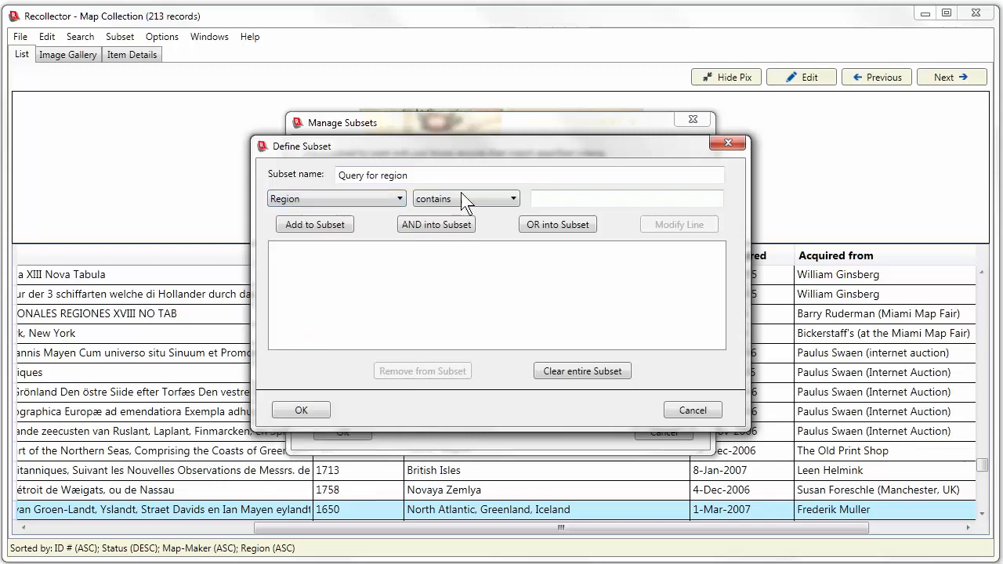
{"action": "left_click", "coordinate": [566, 198]}
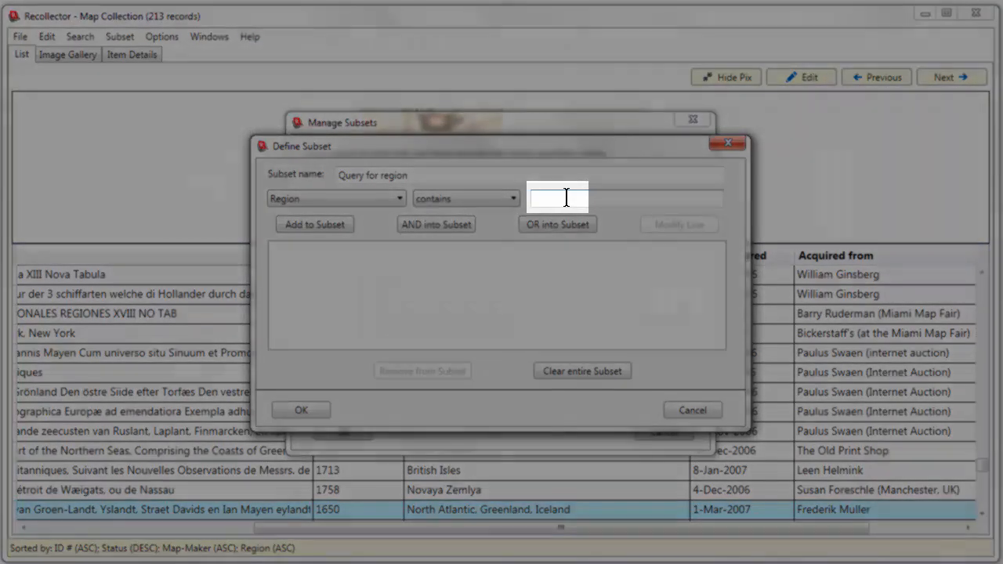
{"action": "type", "text": "?"}
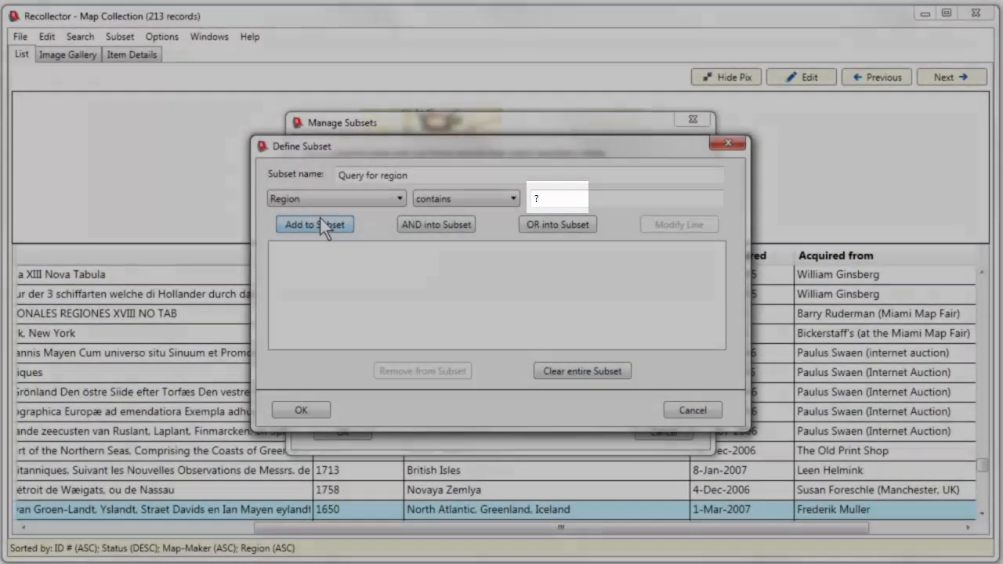
{"action": "left_click", "coordinate": [318, 223]}
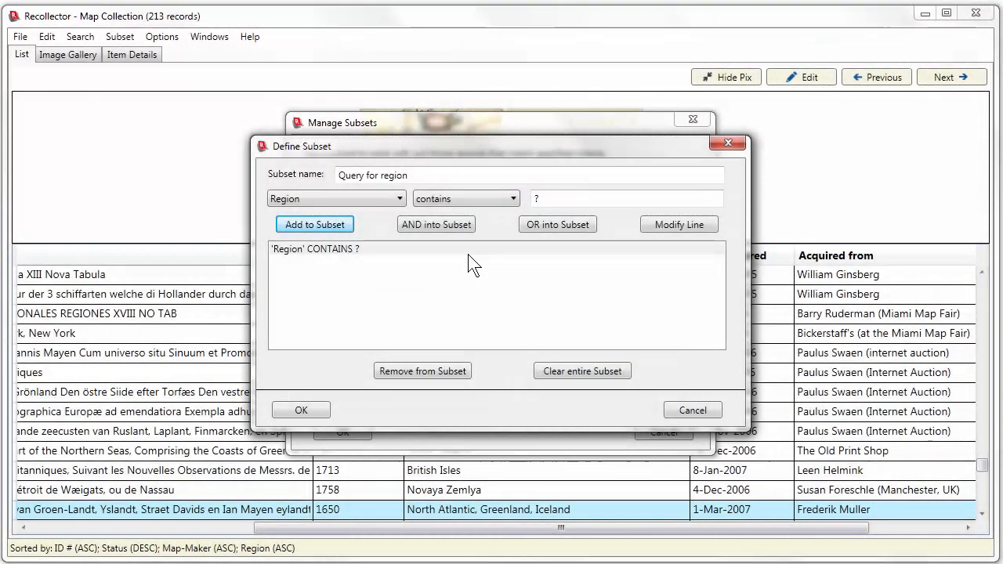
{"action": "left_click", "coordinate": [303, 406]}
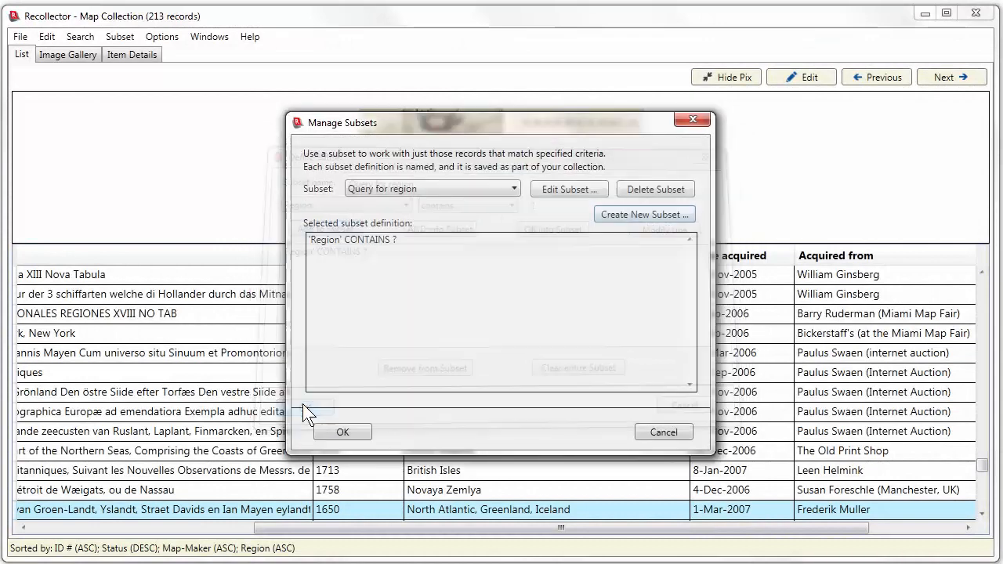
{"action": "left_click", "coordinate": [336, 431]}
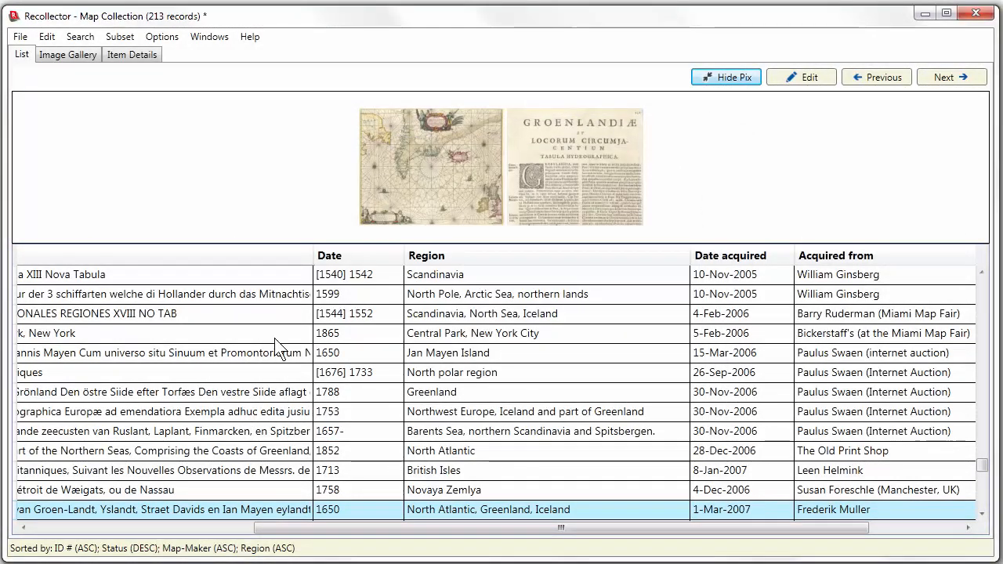
Apply the "Query for region" subset with "iceland" as the Region value.
{"action": "left_click", "coordinate": [118, 37]}
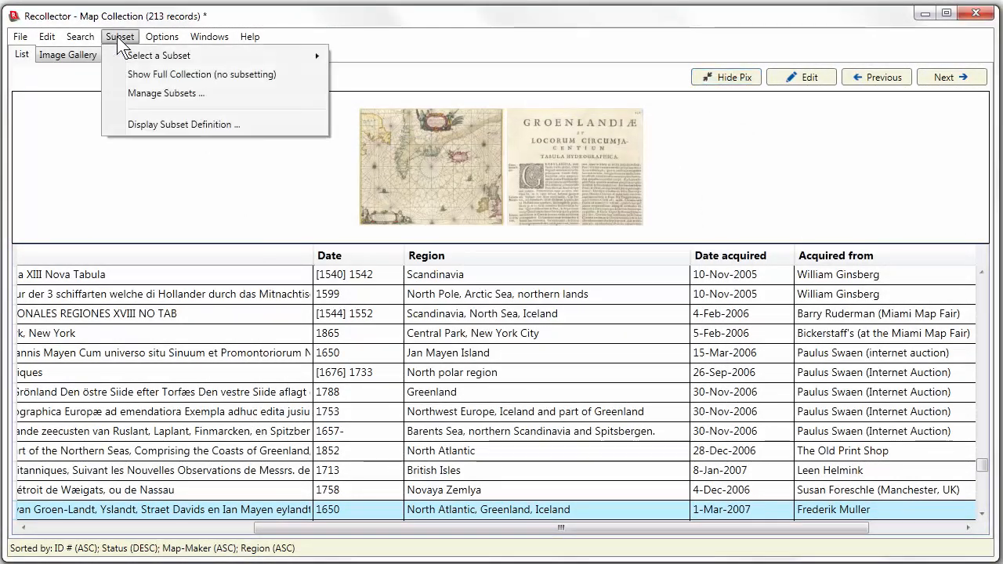
{"action": "mouse_move", "coordinate": [295, 56]}
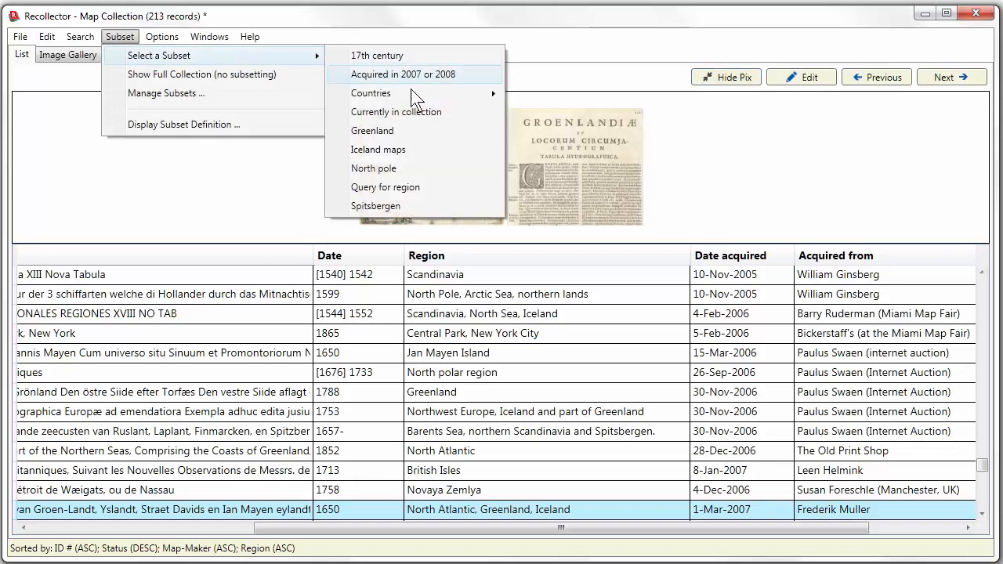
{"action": "left_click", "coordinate": [407, 186]}
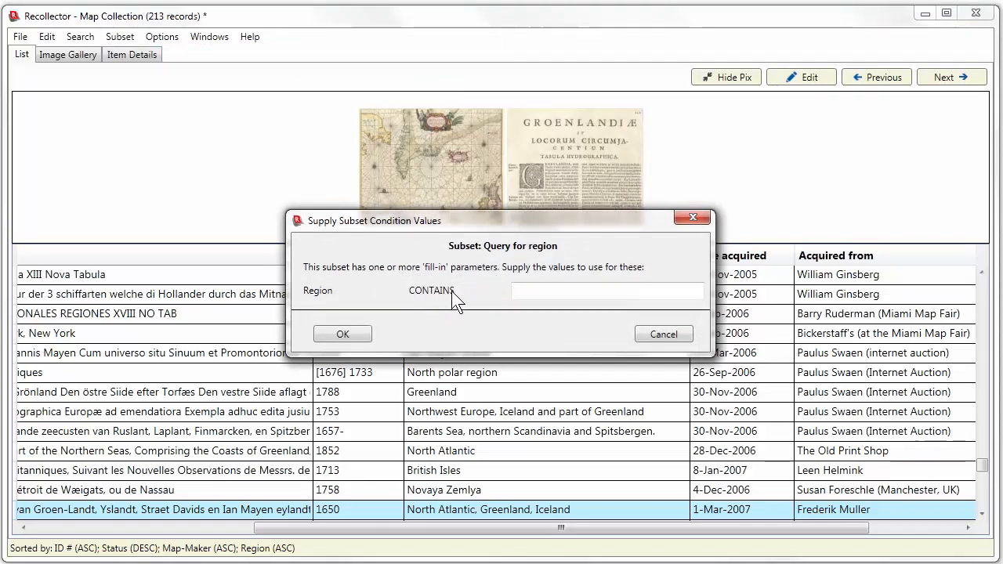
{"action": "left_click", "coordinate": [544, 291]}
{"action": "left_click", "coordinate": [541, 290]}
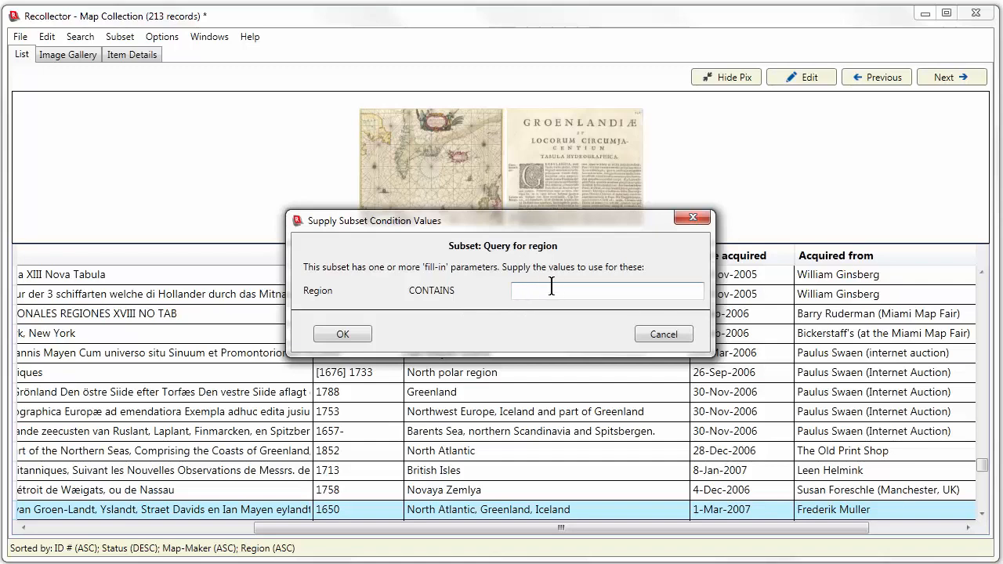
{"action": "type", "text": "Iceland"}
{"action": "left_click", "coordinate": [342, 333]}
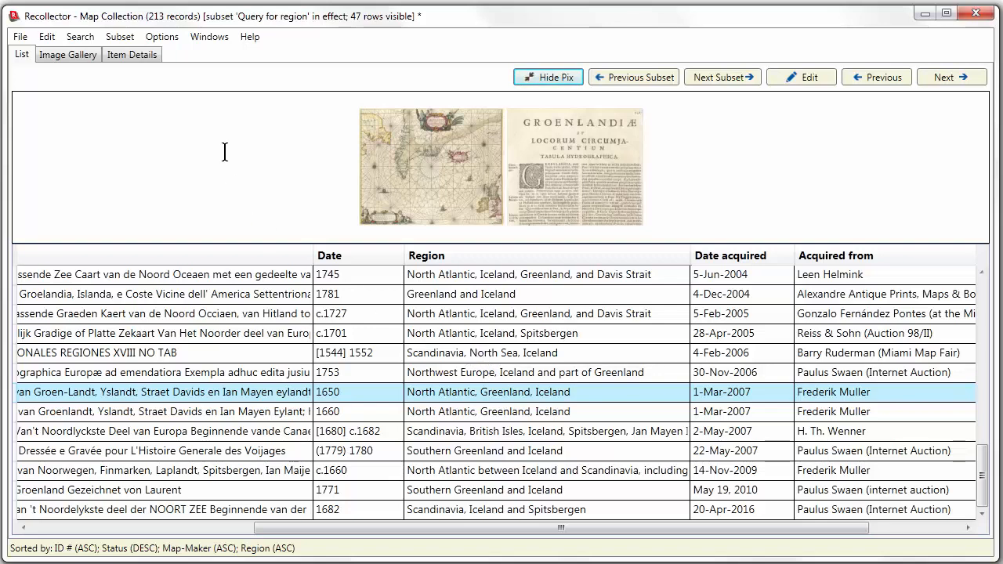
Reapply the "Query for region" subset with "greenland" as the Region value.
{"action": "left_click", "coordinate": [151, 37]}
{"action": "left_click", "coordinate": [120, 37]}
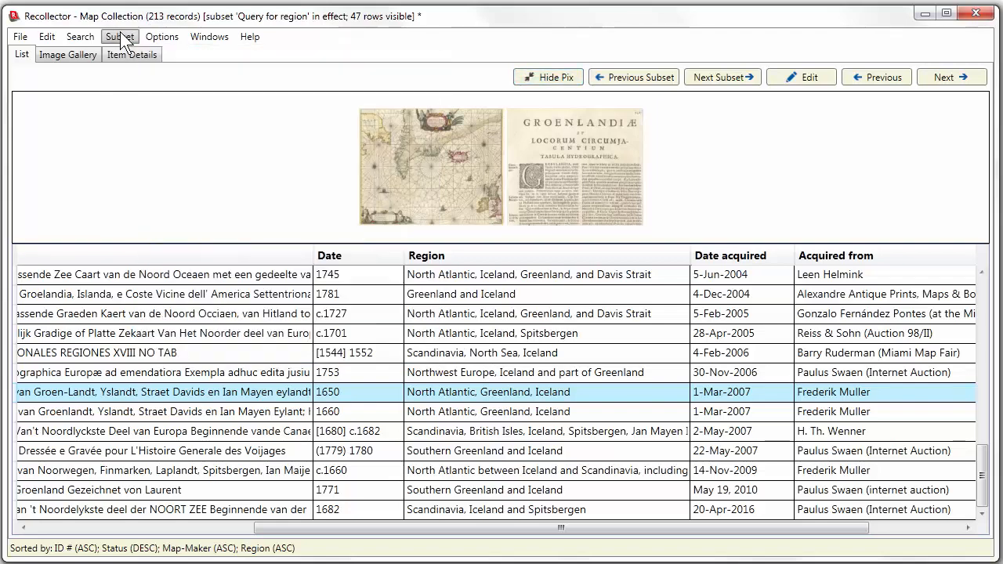
{"action": "mouse_move", "coordinate": [303, 55]}
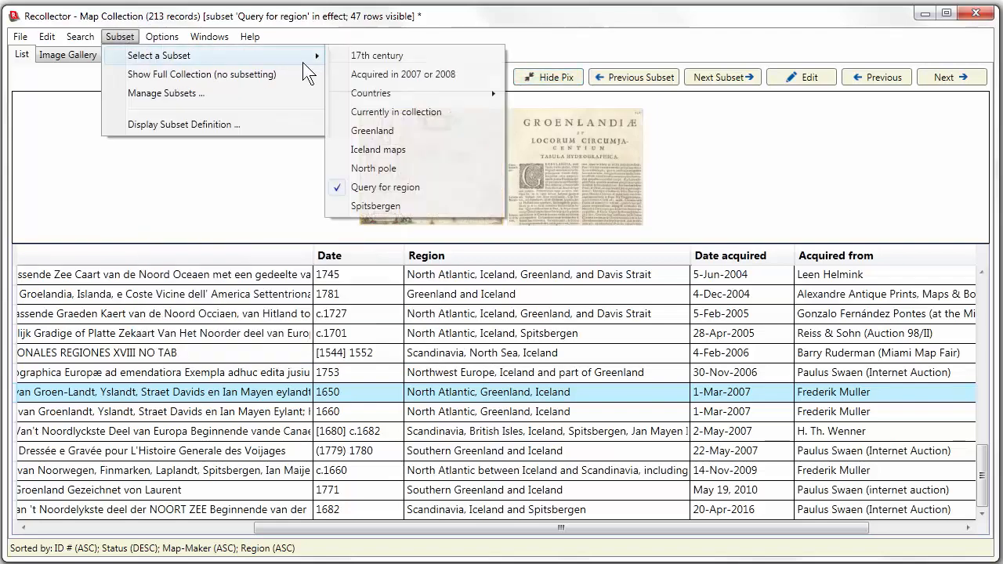
{"action": "left_click", "coordinate": [387, 187]}
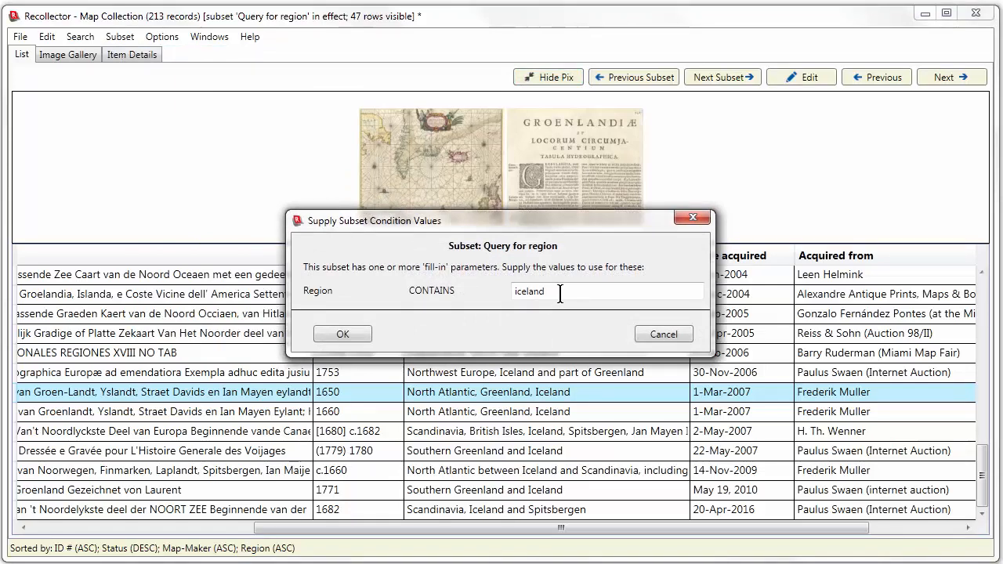
{"action": "left_click_drag", "start_coordinate": [559, 290], "coordinate": [453, 294]}
{"action": "type", "text": "greenland"}
{"action": "left_click", "coordinate": [342, 334]}
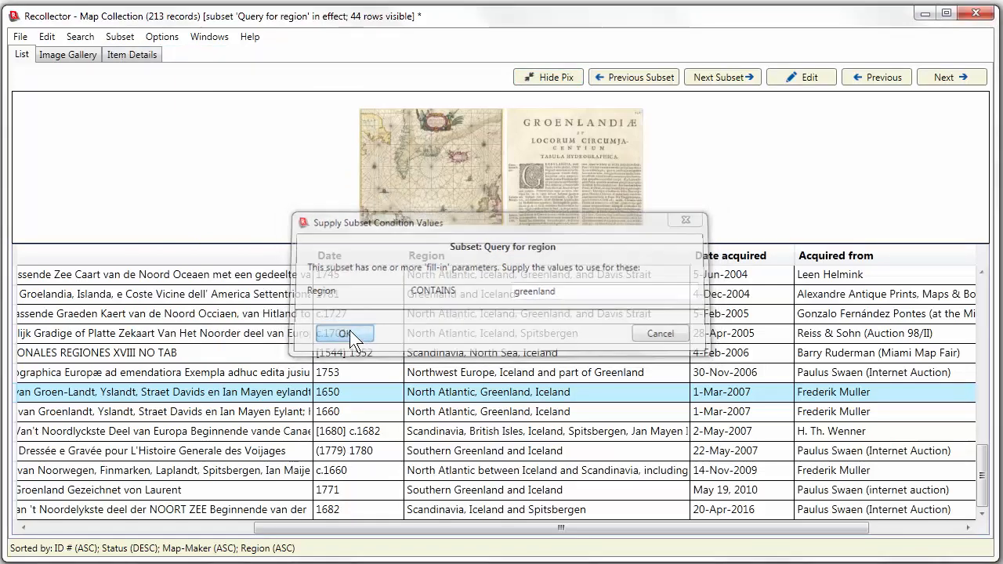